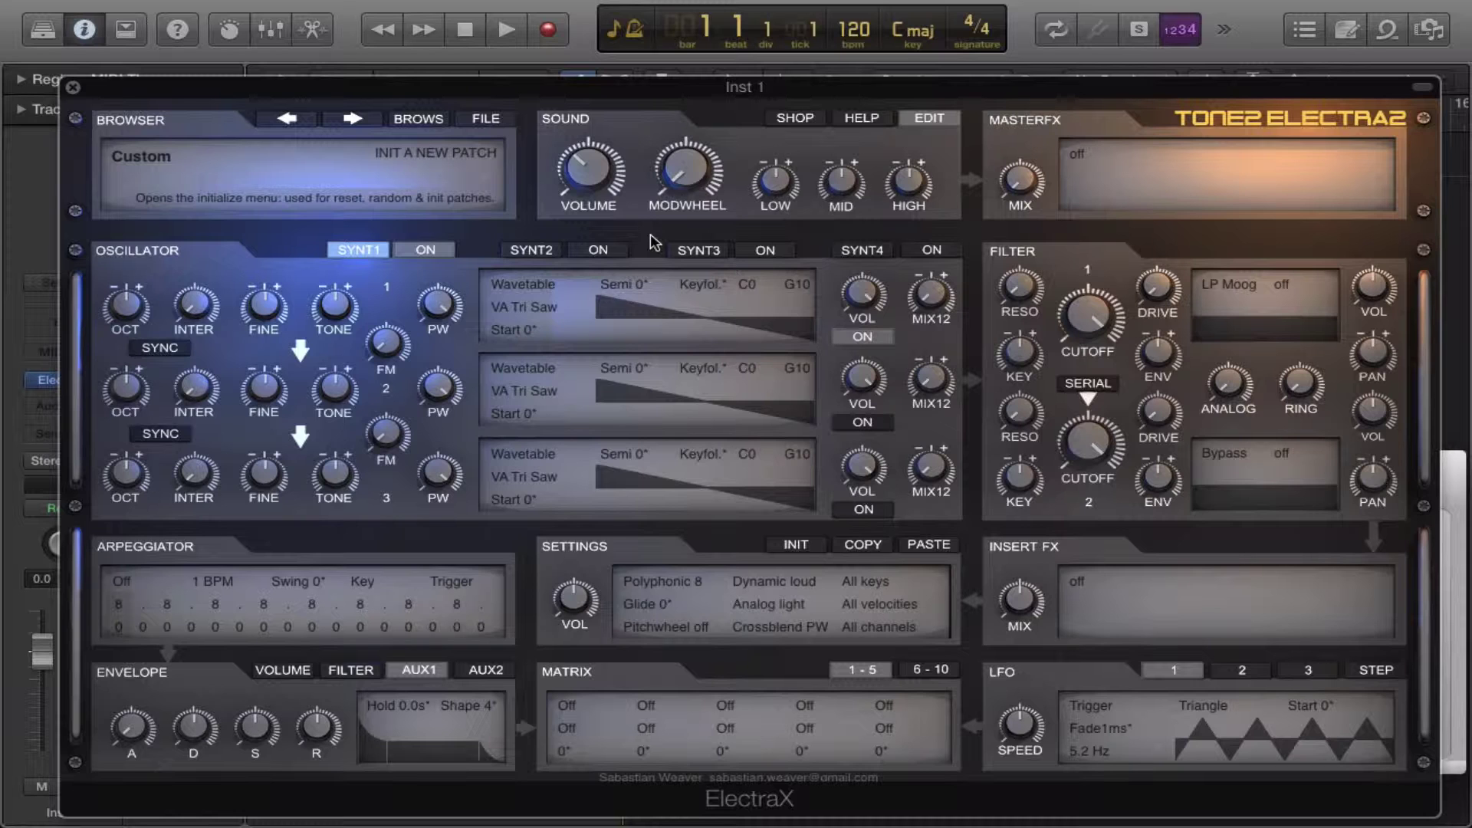
Step: Make oscillator 1 a Custom Wave oscillator loaded with Analog4.wav from ElectraX_wavetables
click(523, 283)
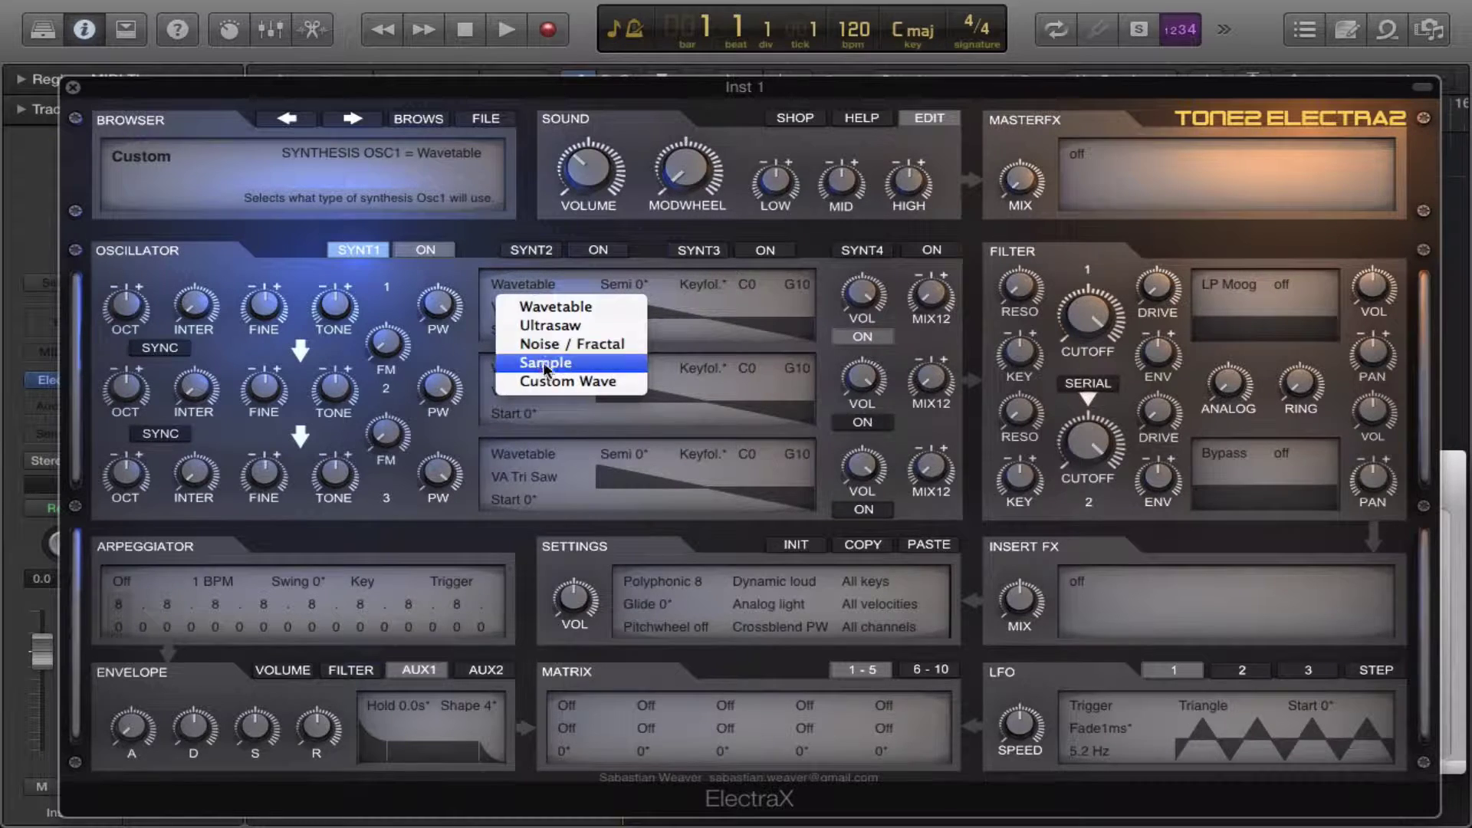
click(522, 381)
click(528, 306)
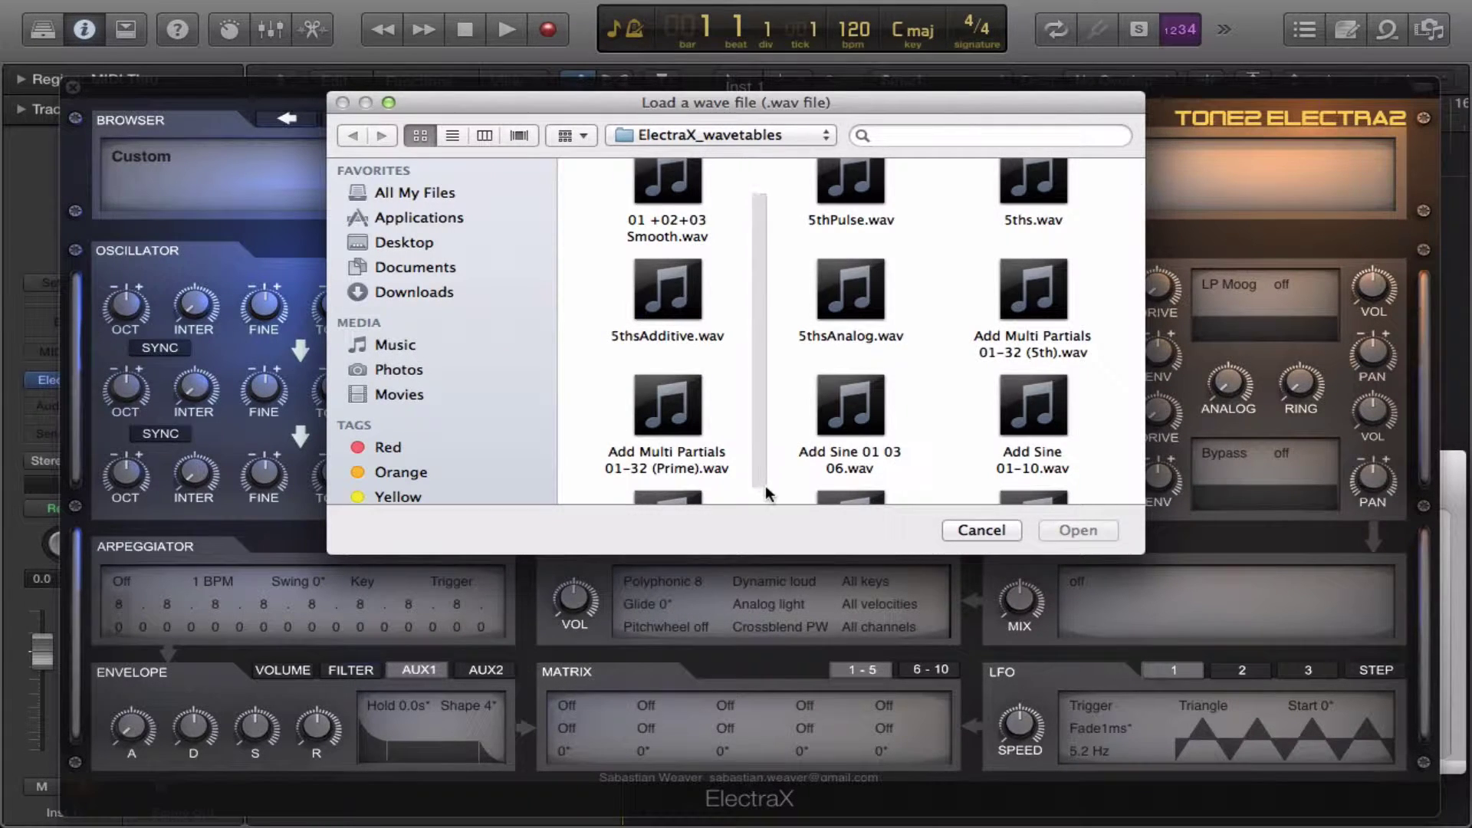
scroll(765, 486, down, 10)
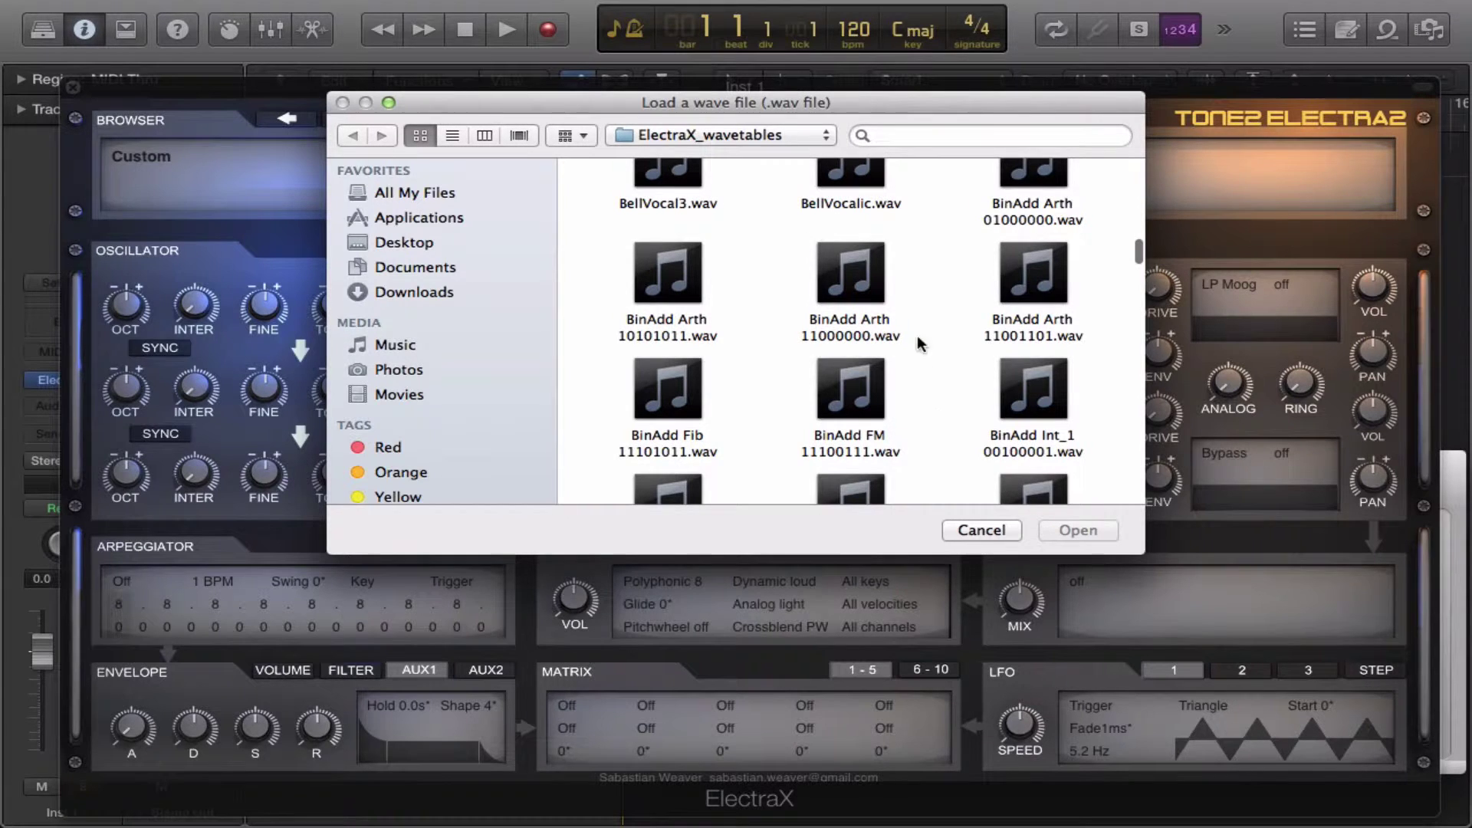
scroll(943, 255, up, 5)
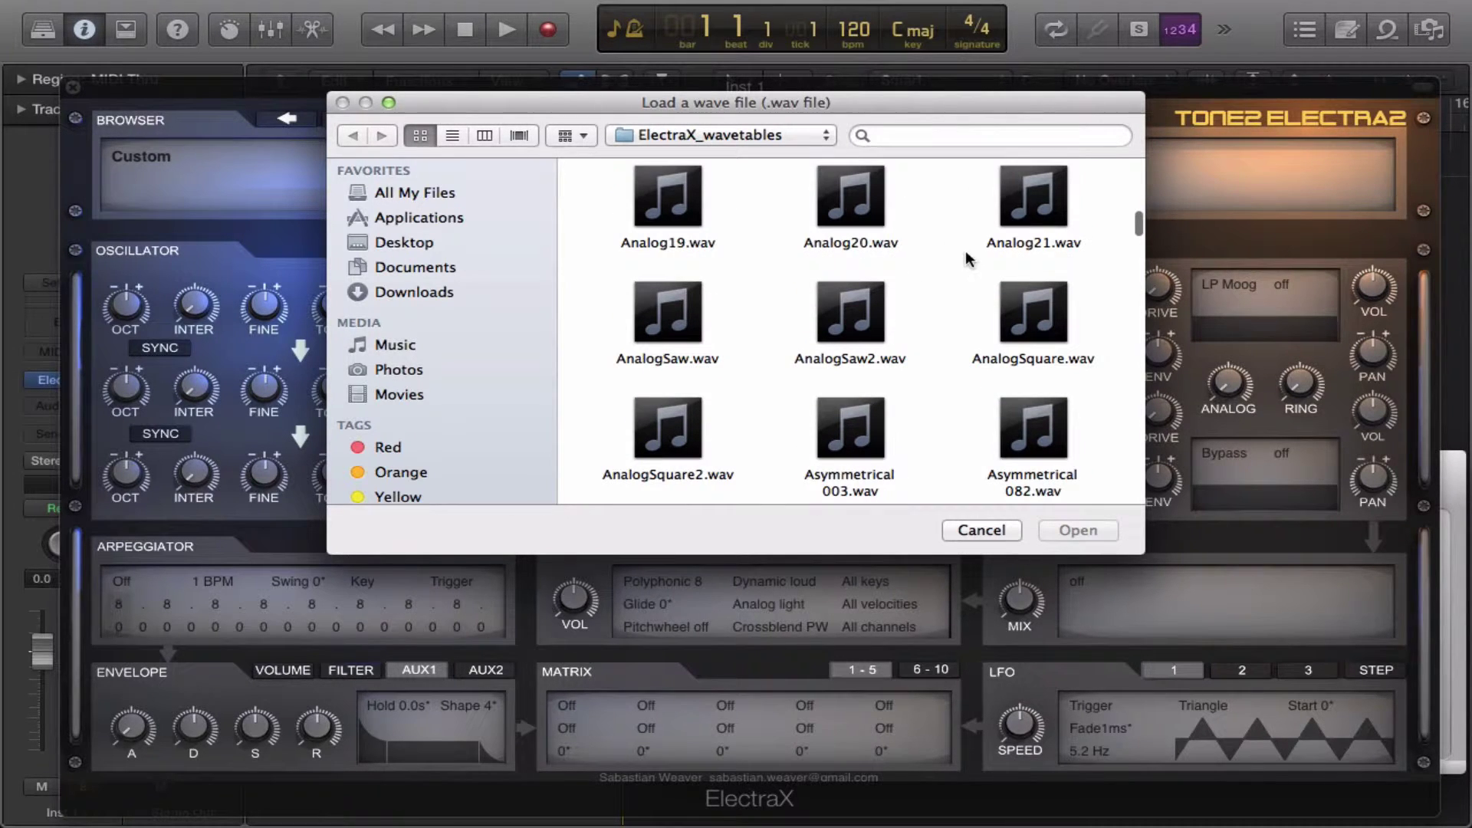
scroll(936, 146, up, 5)
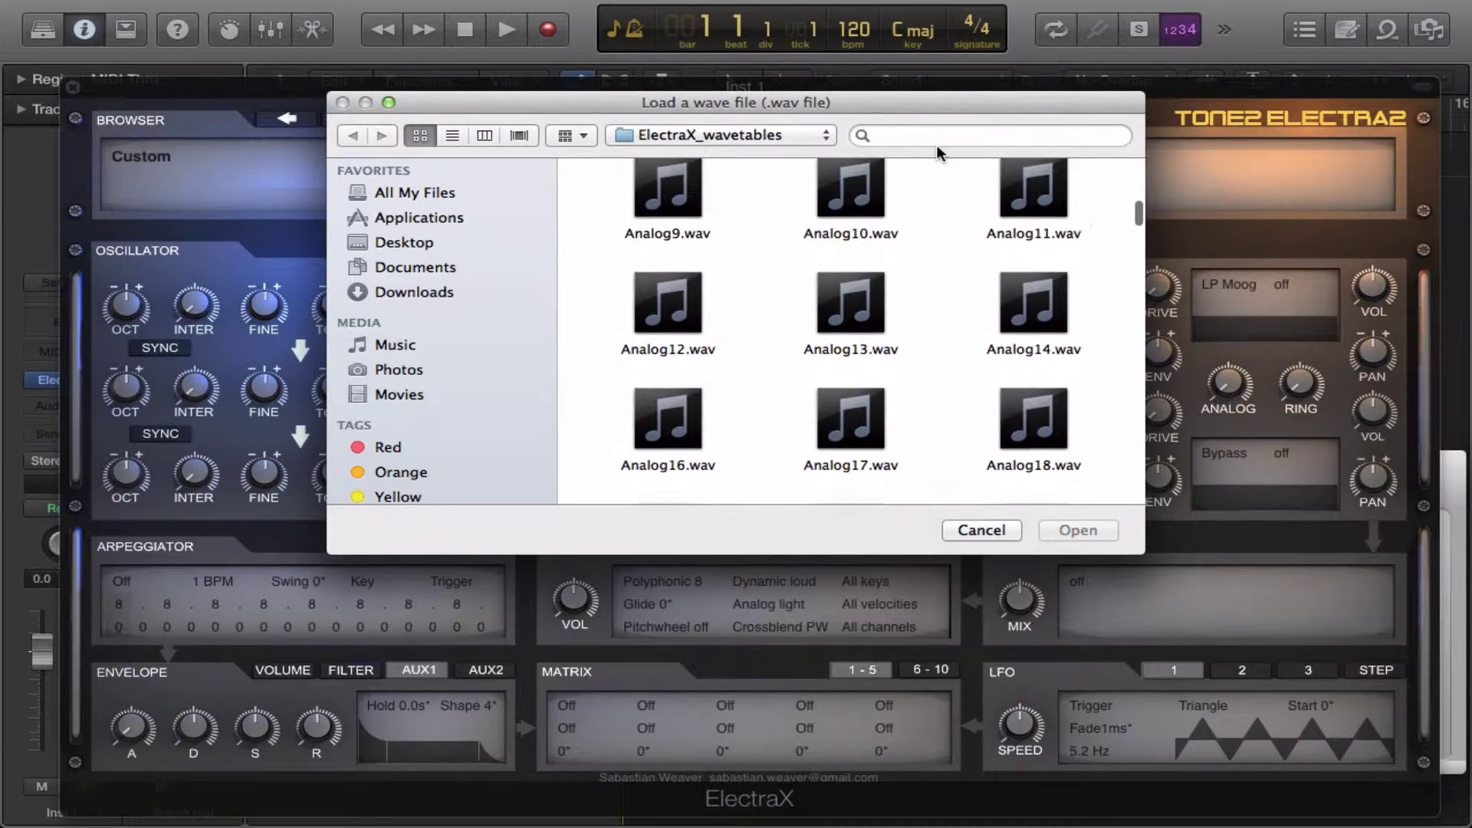
scroll(943, 172, up, 5)
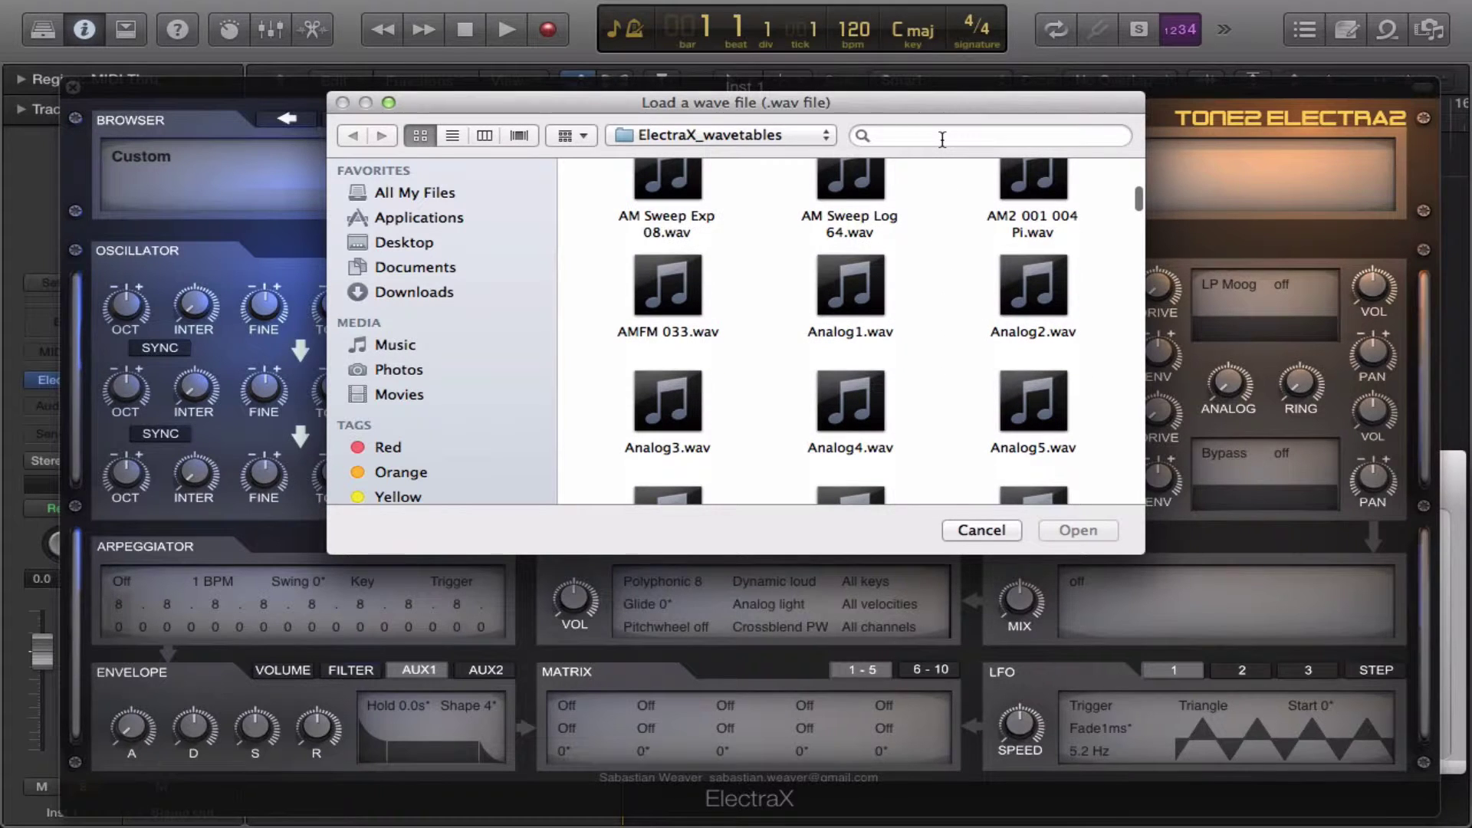
click(830, 378)
double_click(830, 379)
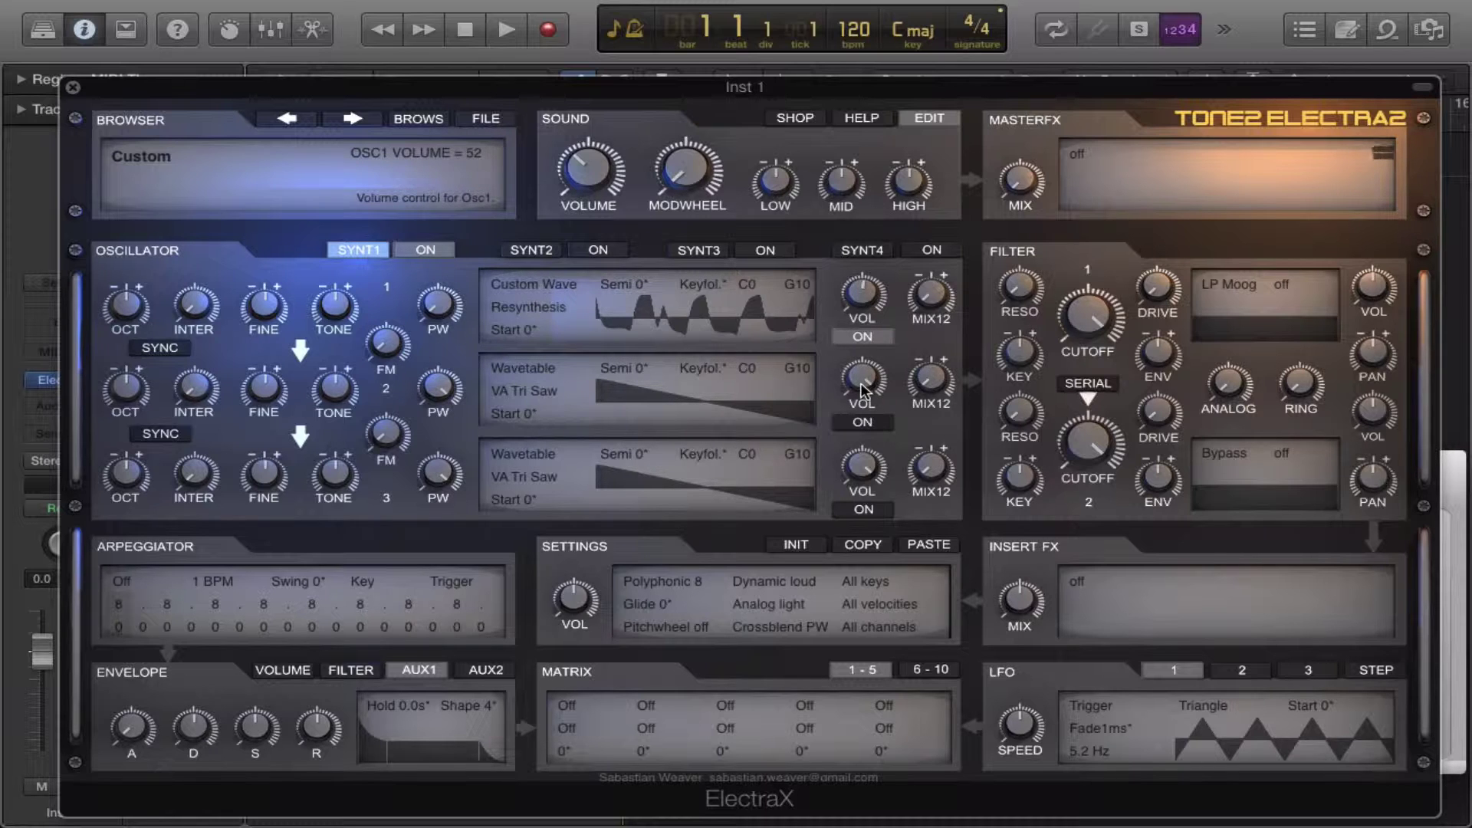
Step: Switch filter 1 to Phys String and drop its cutoff from 20000 Hz to about 807 Hz
click(1234, 285)
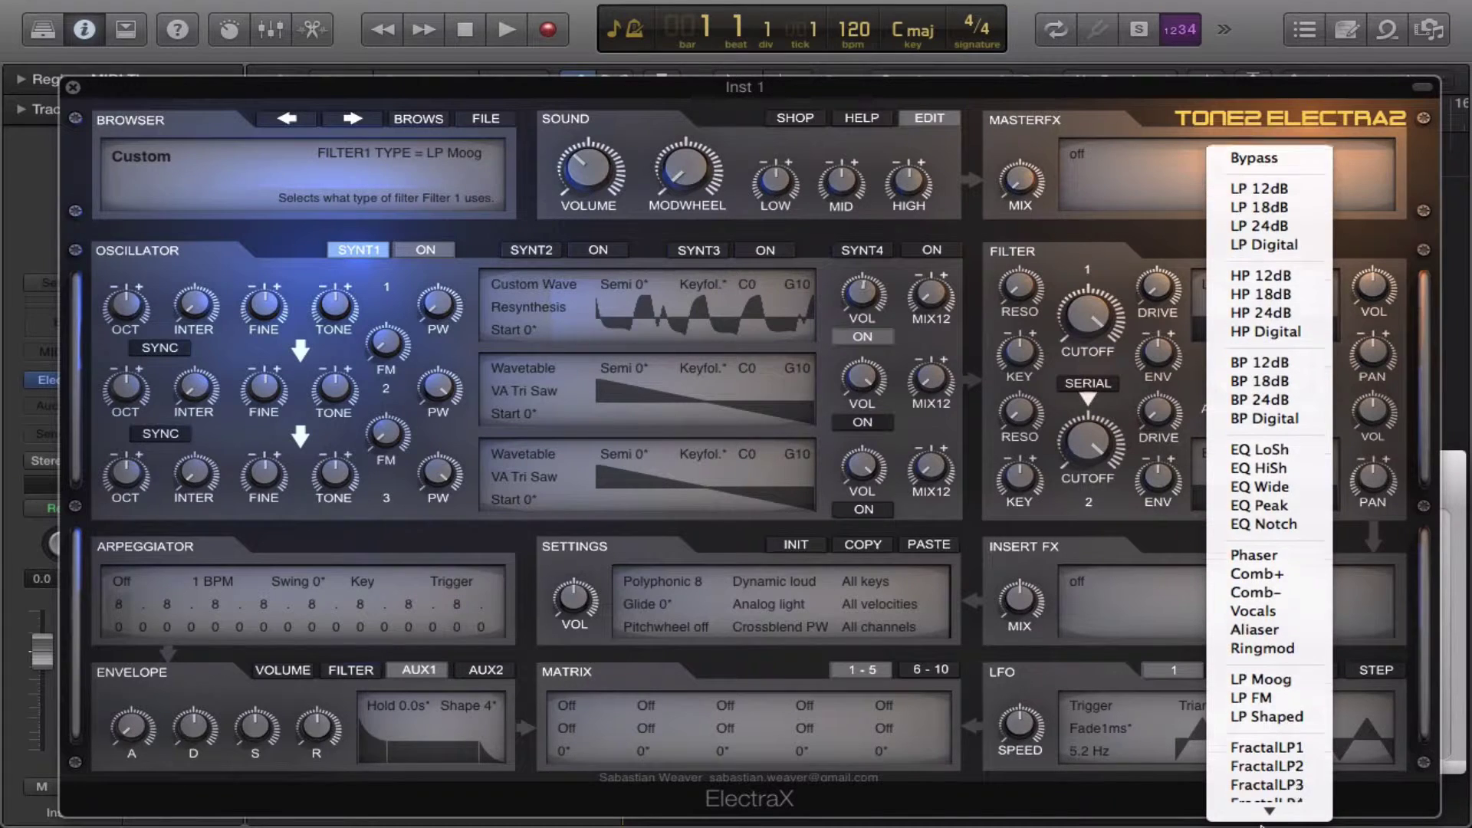
mouse_move(1261, 824)
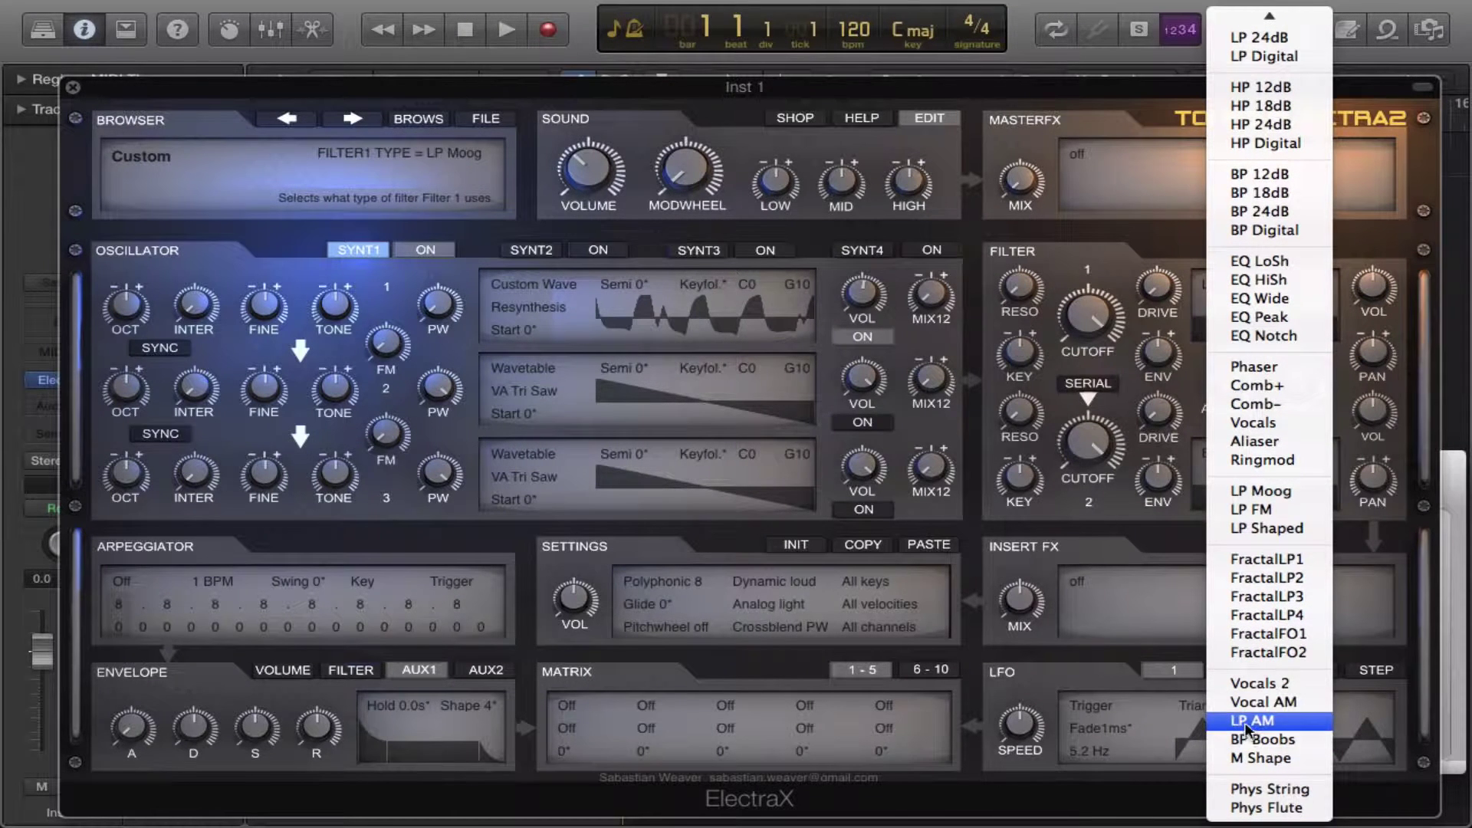
click(1260, 785)
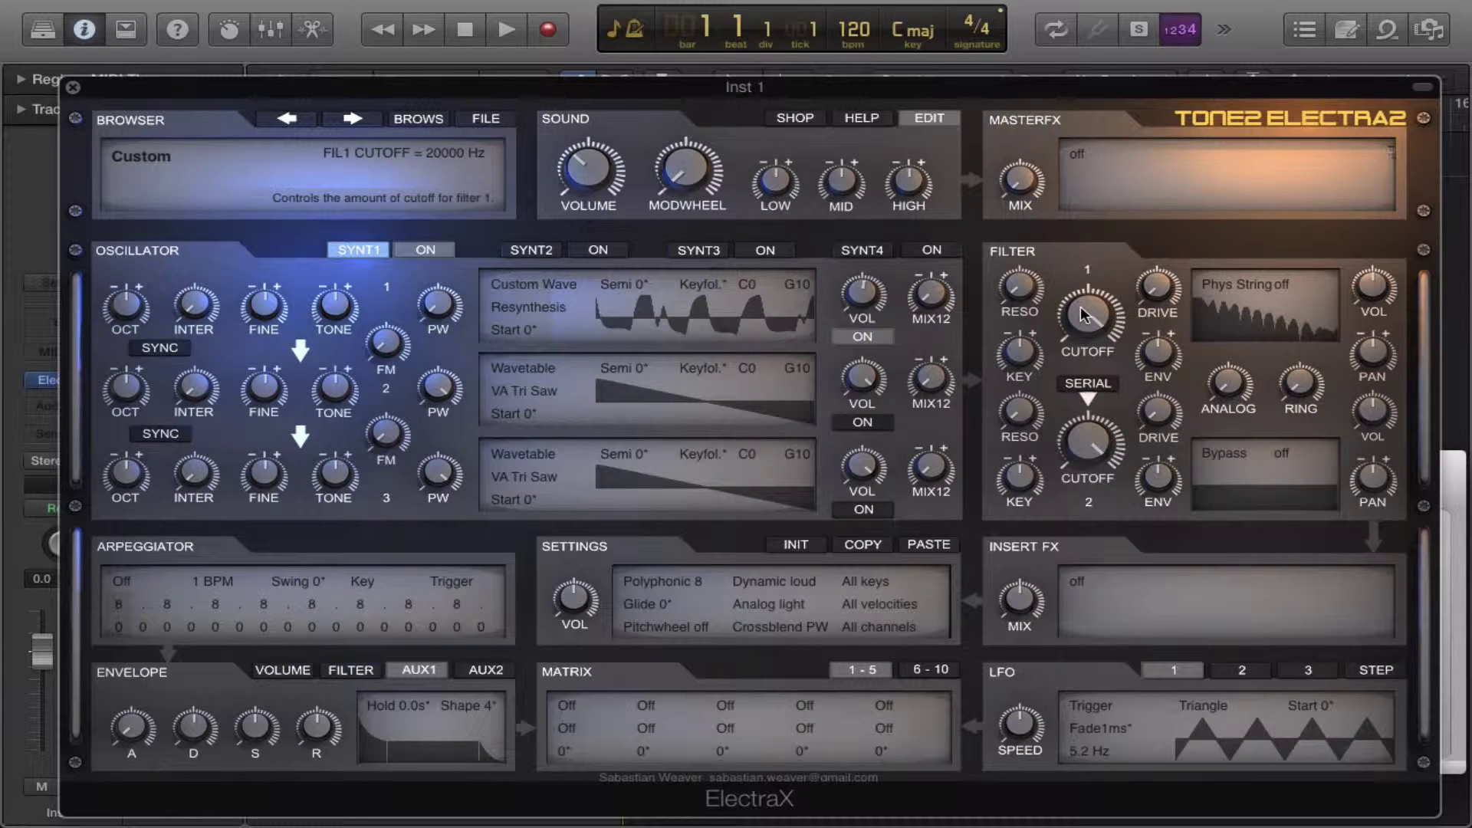
drag(1084, 314, 1096, 434)
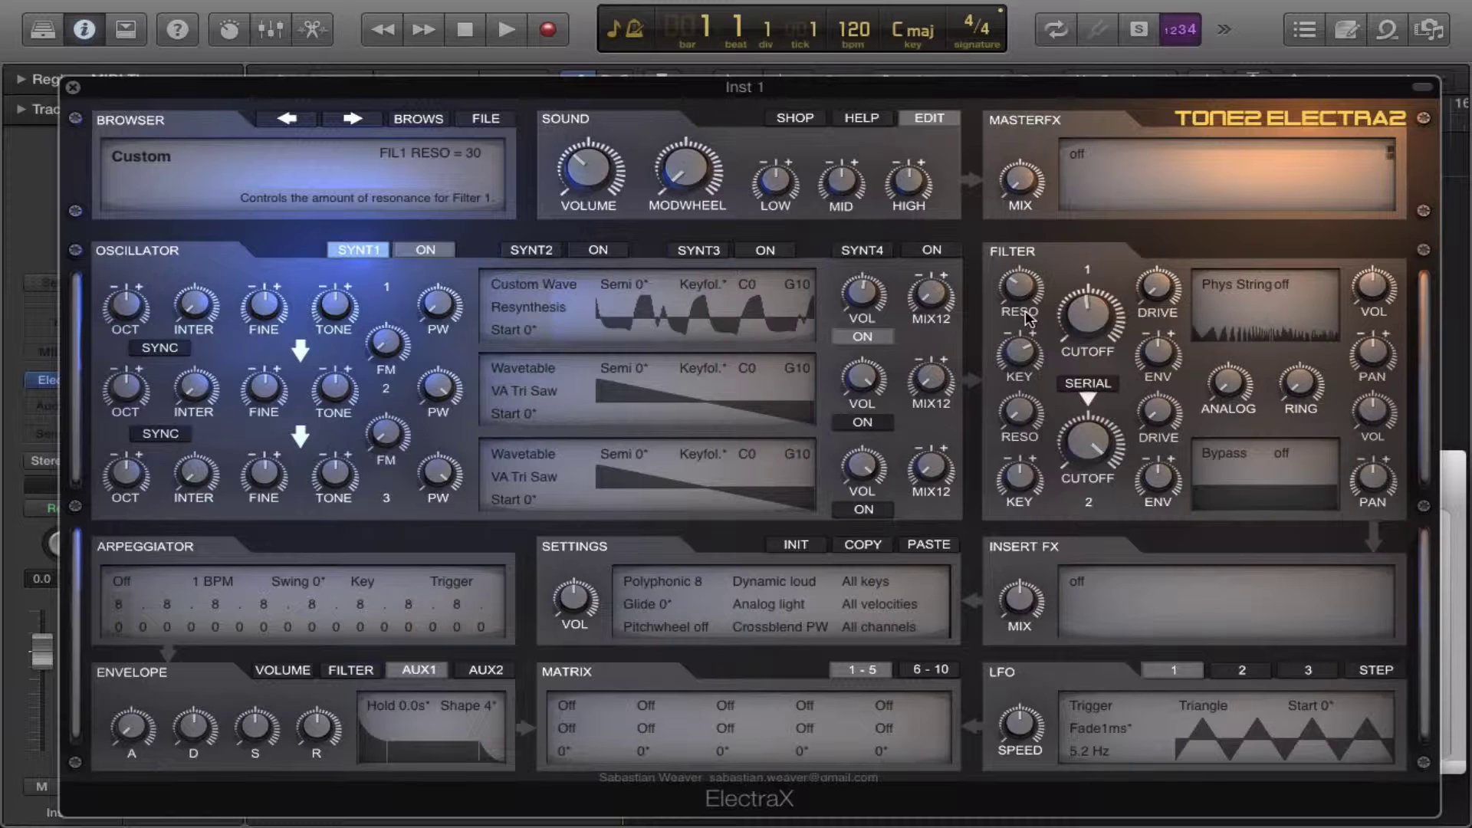
scroll(1026, 313, down, 1)
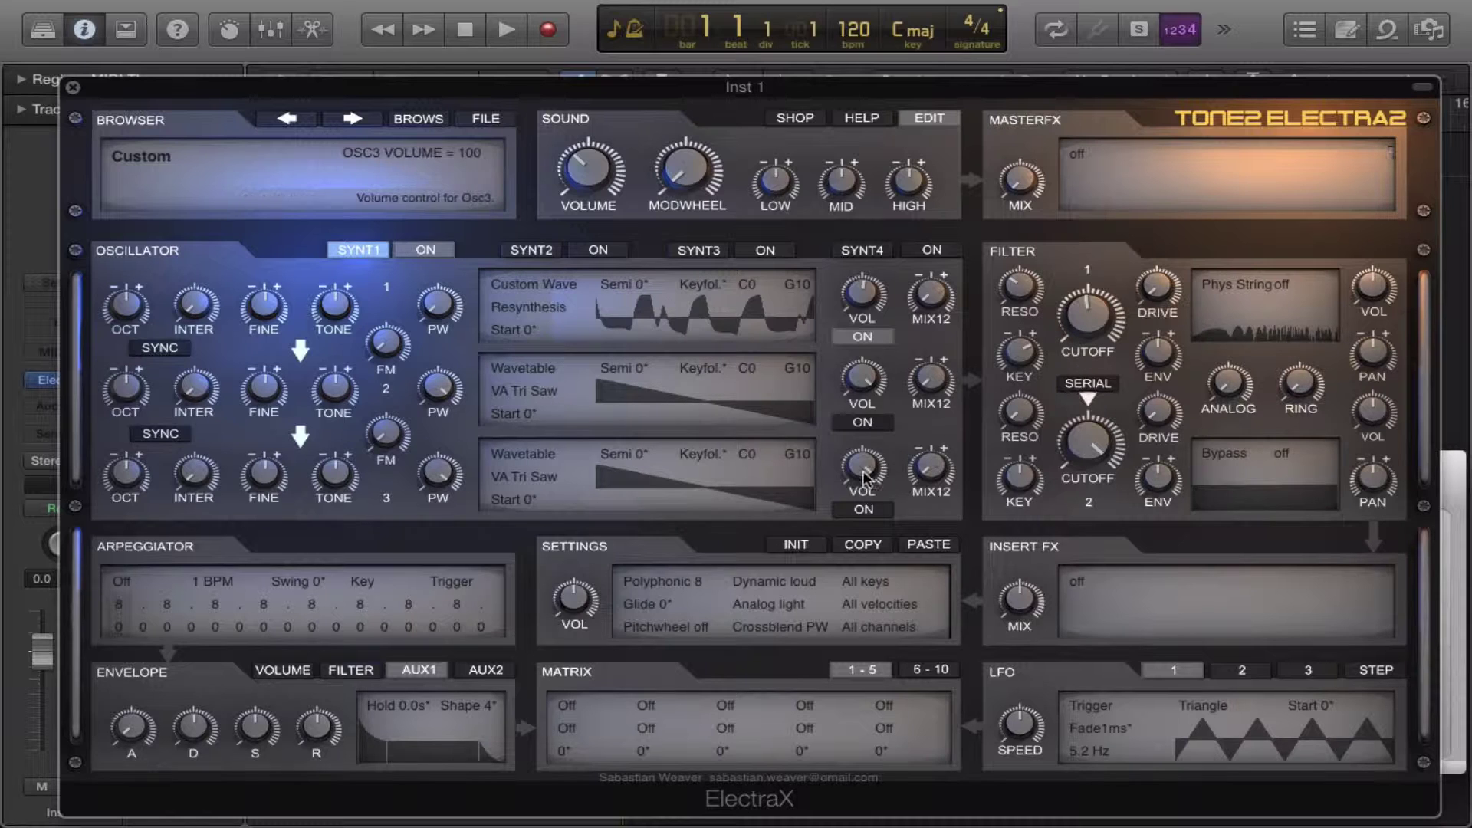
Step: Lengthen the volume envelope release to 0.85 sec and adjust its decay time
click(282, 670)
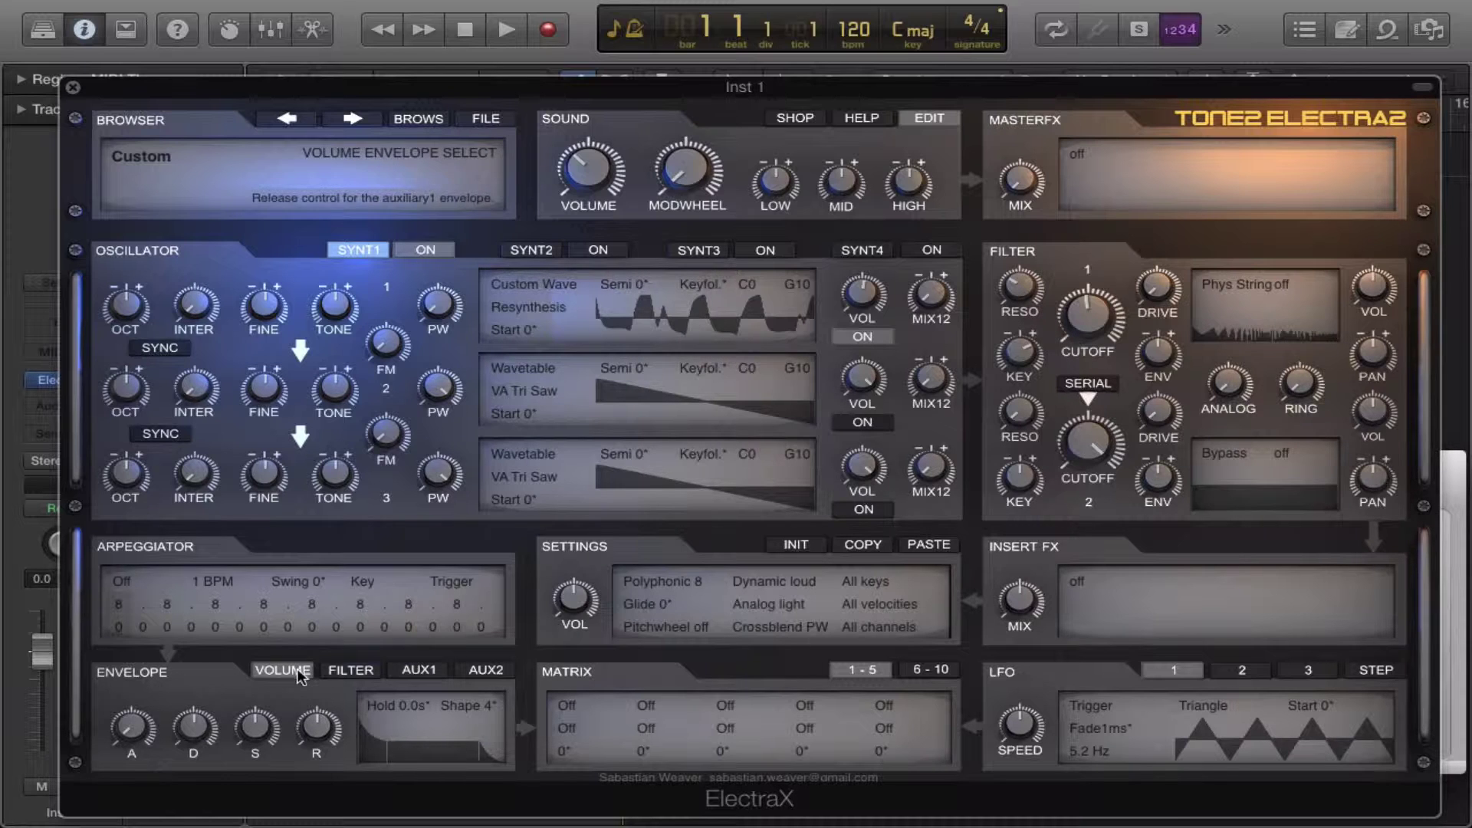
drag(305, 719, 302, 682)
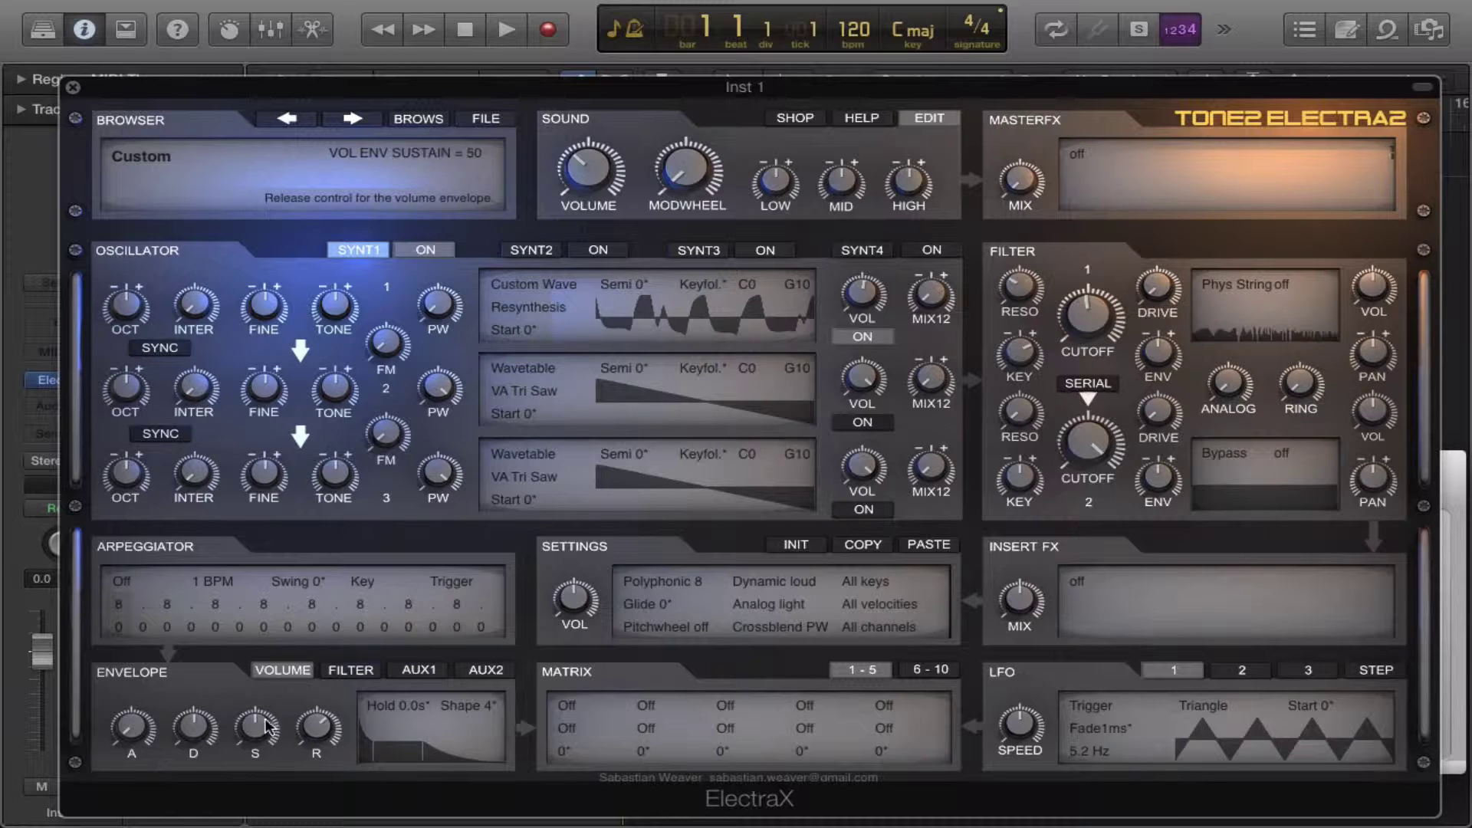
drag(201, 721, 198, 682)
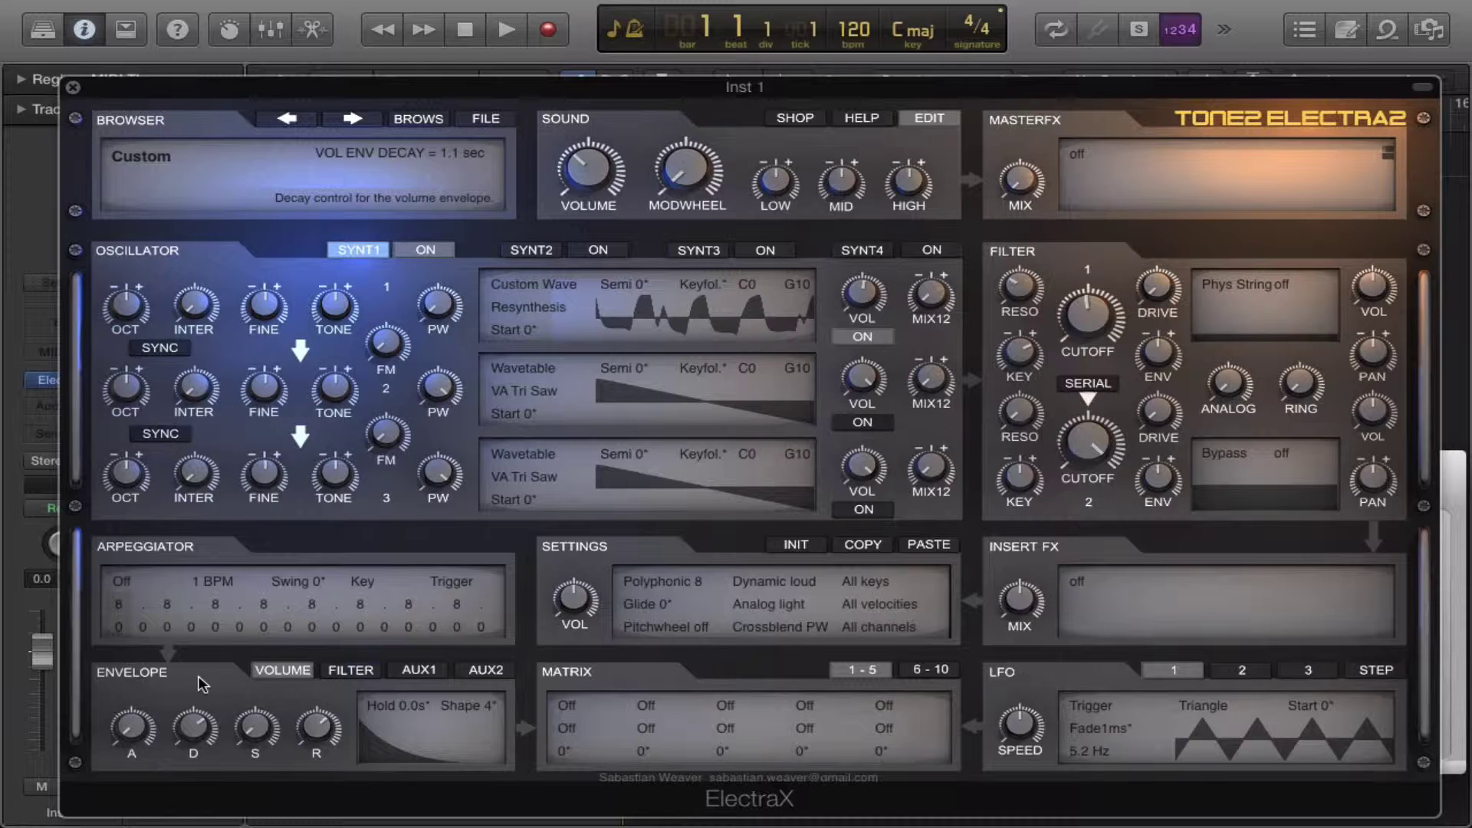
Step: Set filter 1 key tracking to 100 and resonance to about 55, and raise envelope sustain
drag(1020, 342, 1018, 278)
mouse_move(1019, 286)
drag(1010, 238, 1007, 215)
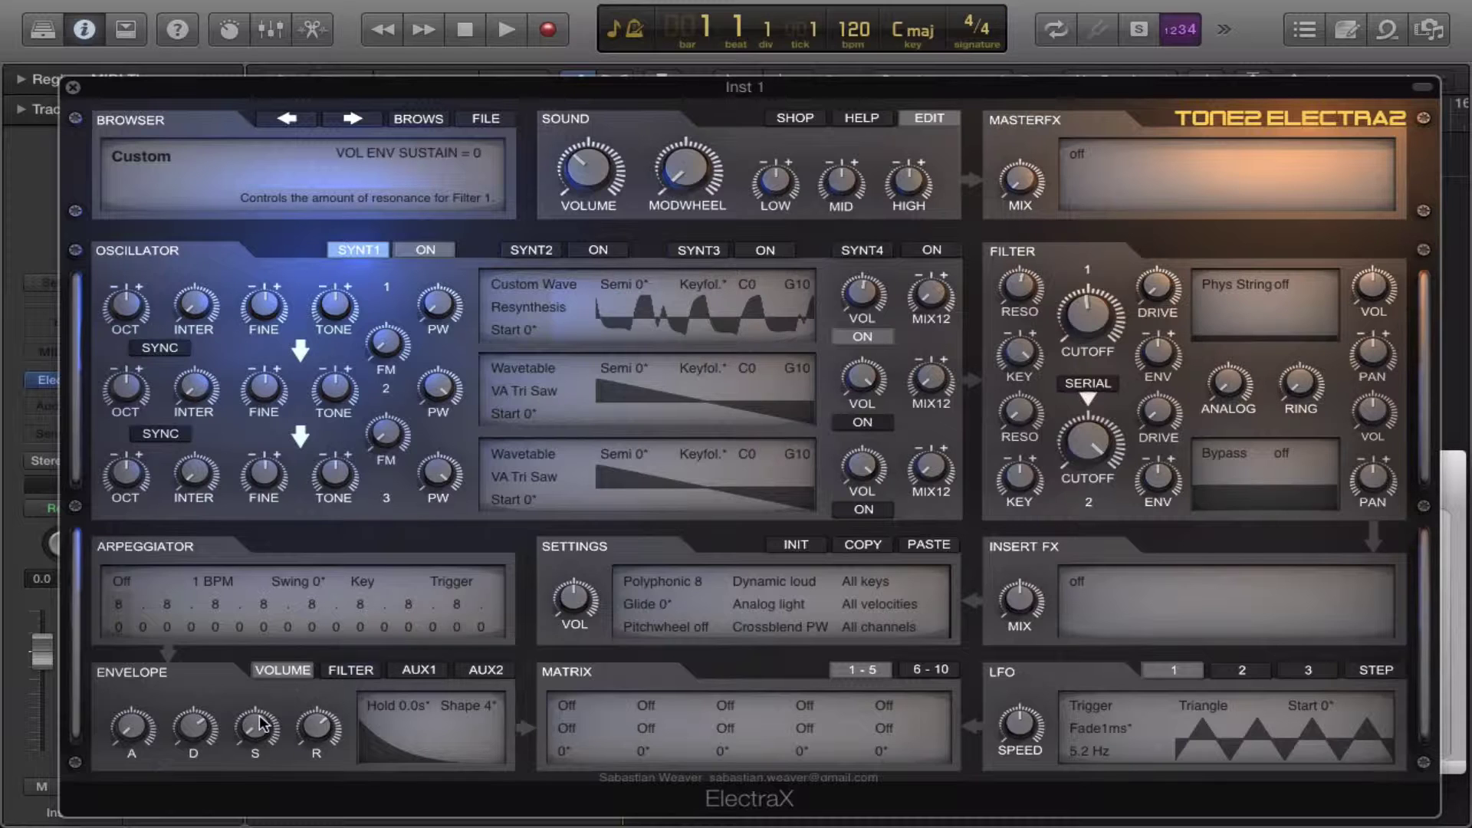
drag(259, 723, 260, 594)
drag(266, 528, 262, 554)
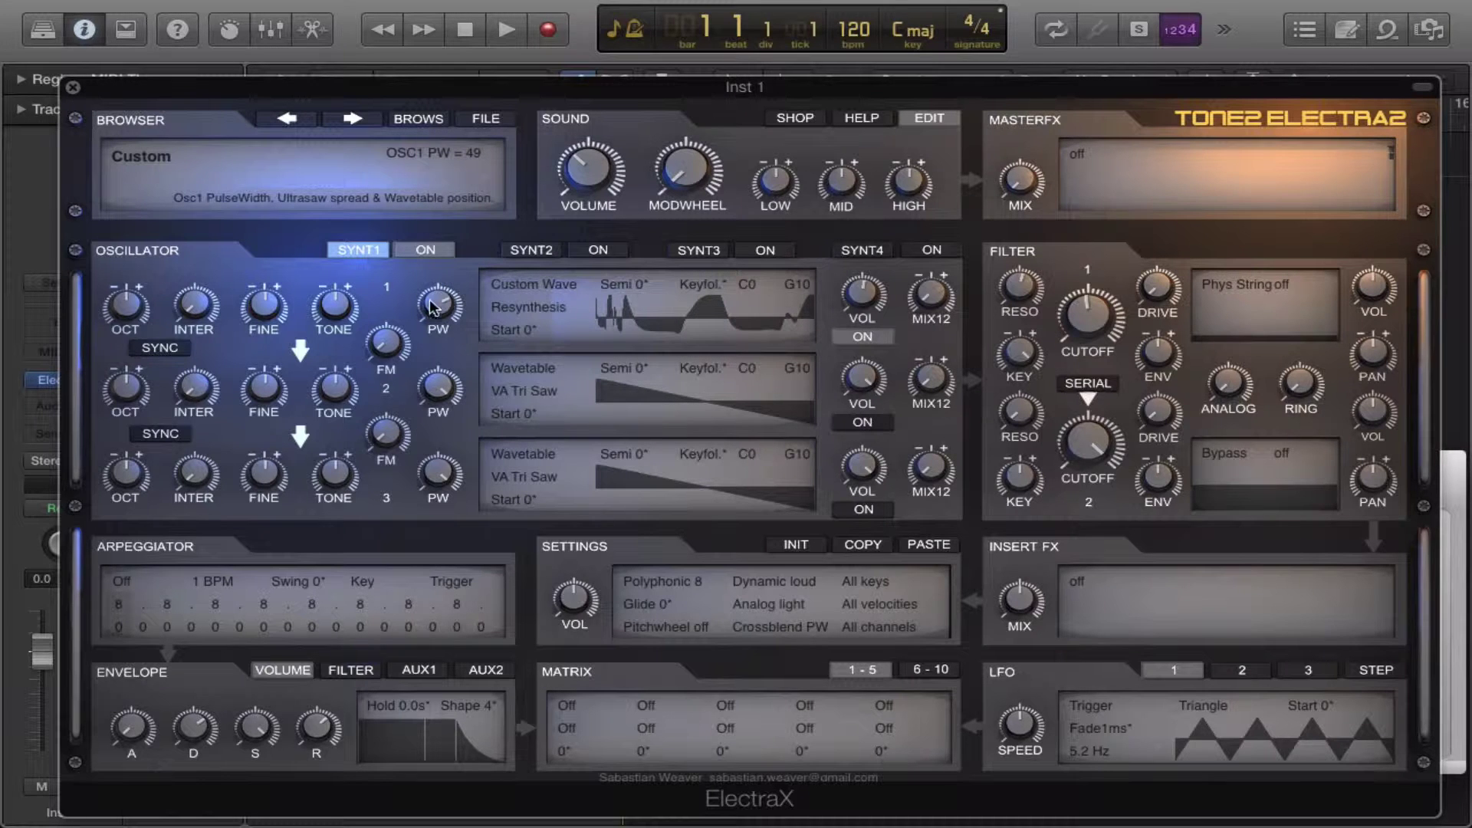
Step: Set oscillator 1 pulse width to -100 and route Lfo1+- to PW1 in matrix slot 1 at amount 69
drag(435, 311, 580, 573)
click(567, 705)
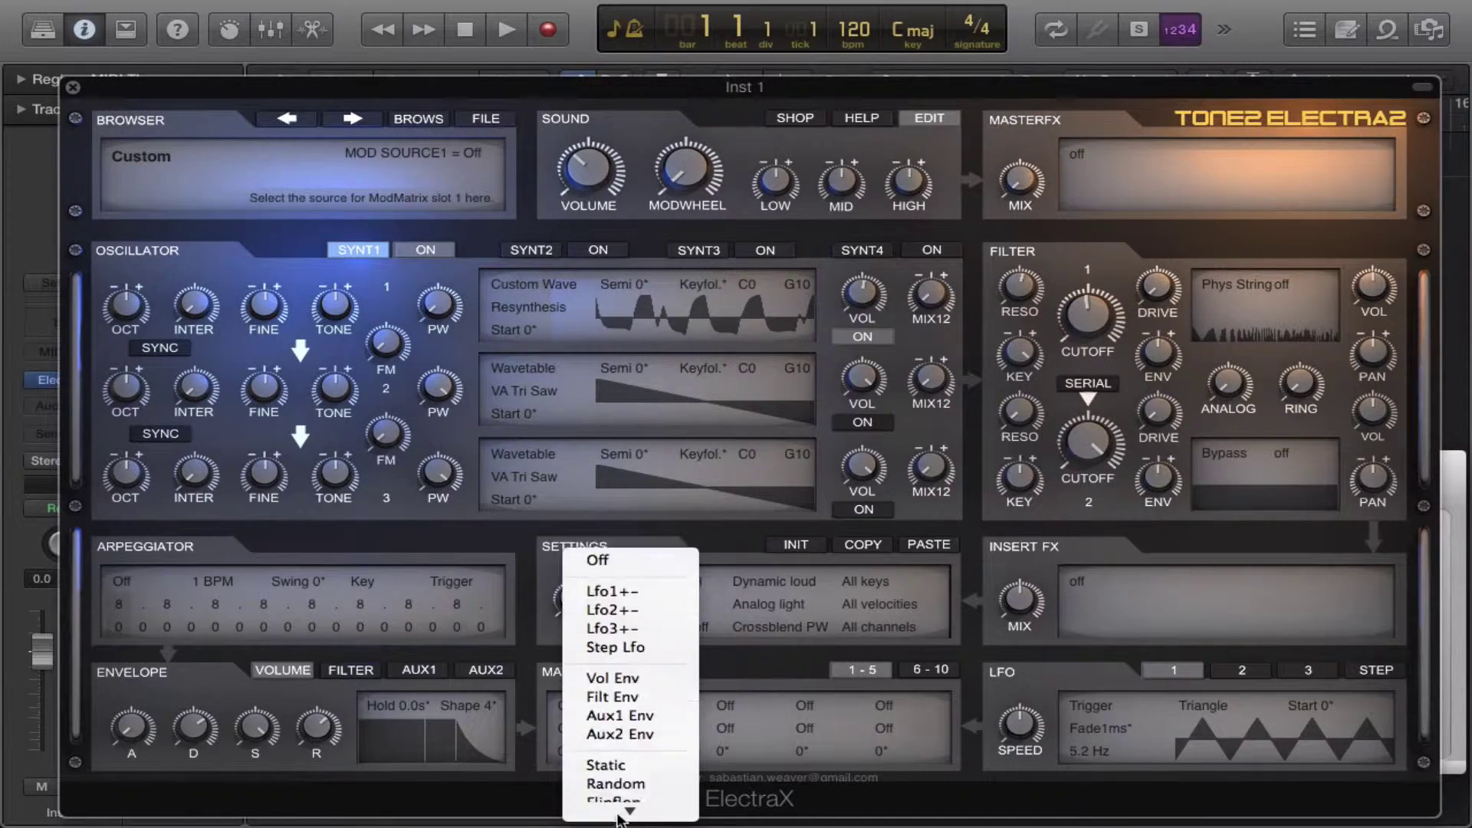
click(602, 555)
click(568, 725)
mouse_move(621, 819)
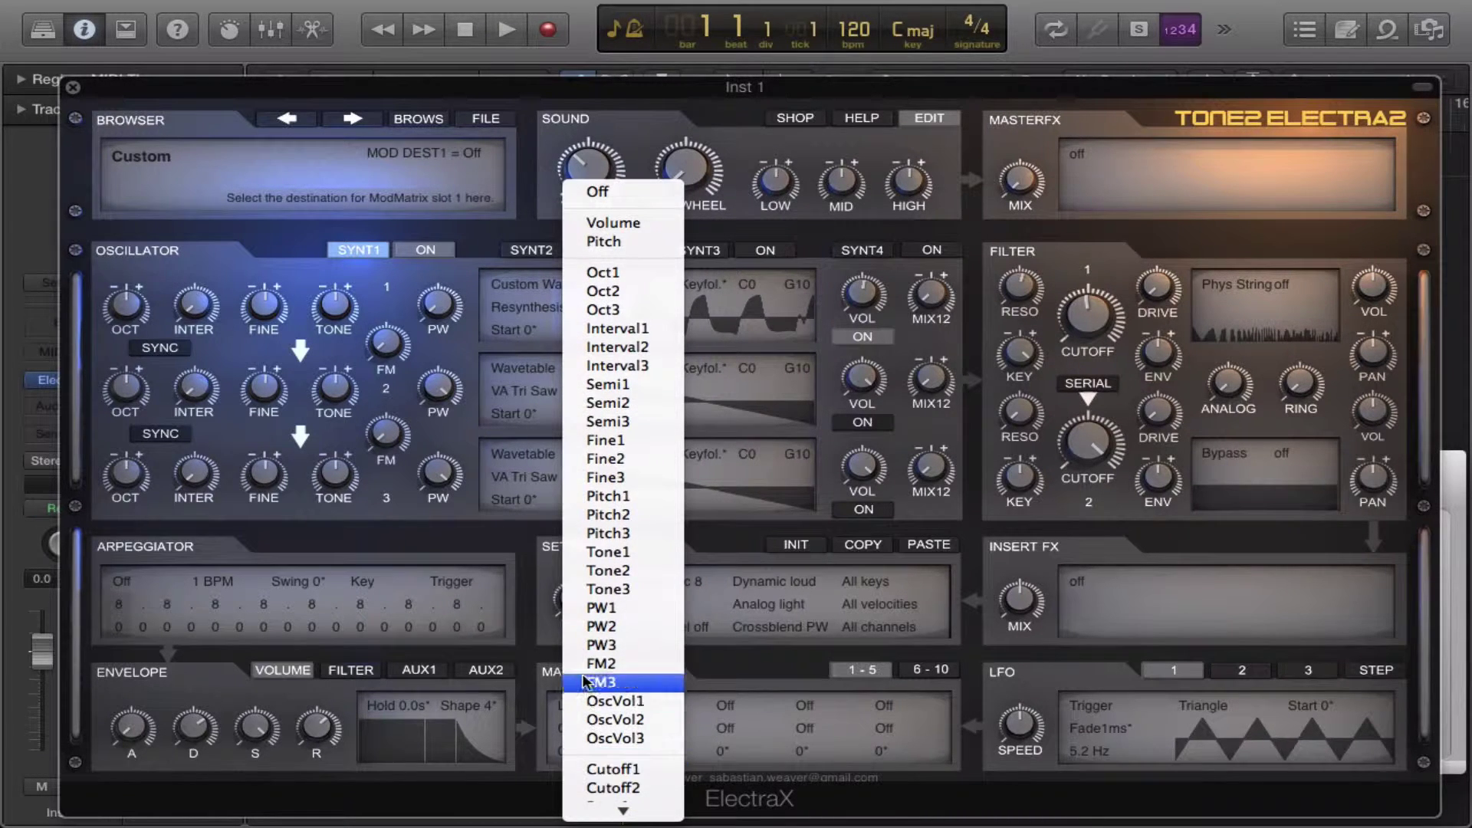
click(597, 607)
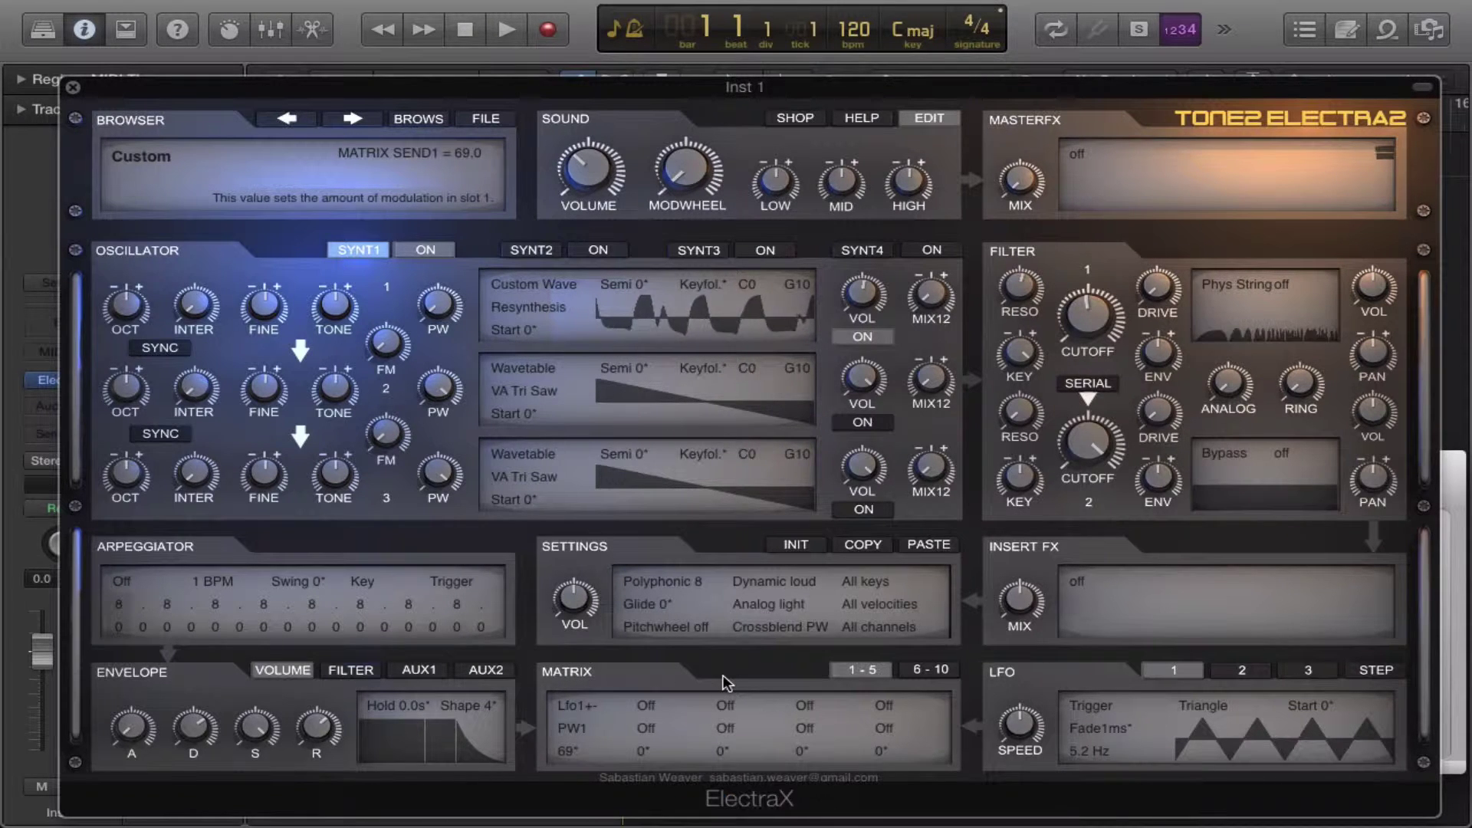
Step: Switch the sound mode to Bright and the microtuning to Well temp
click(793, 583)
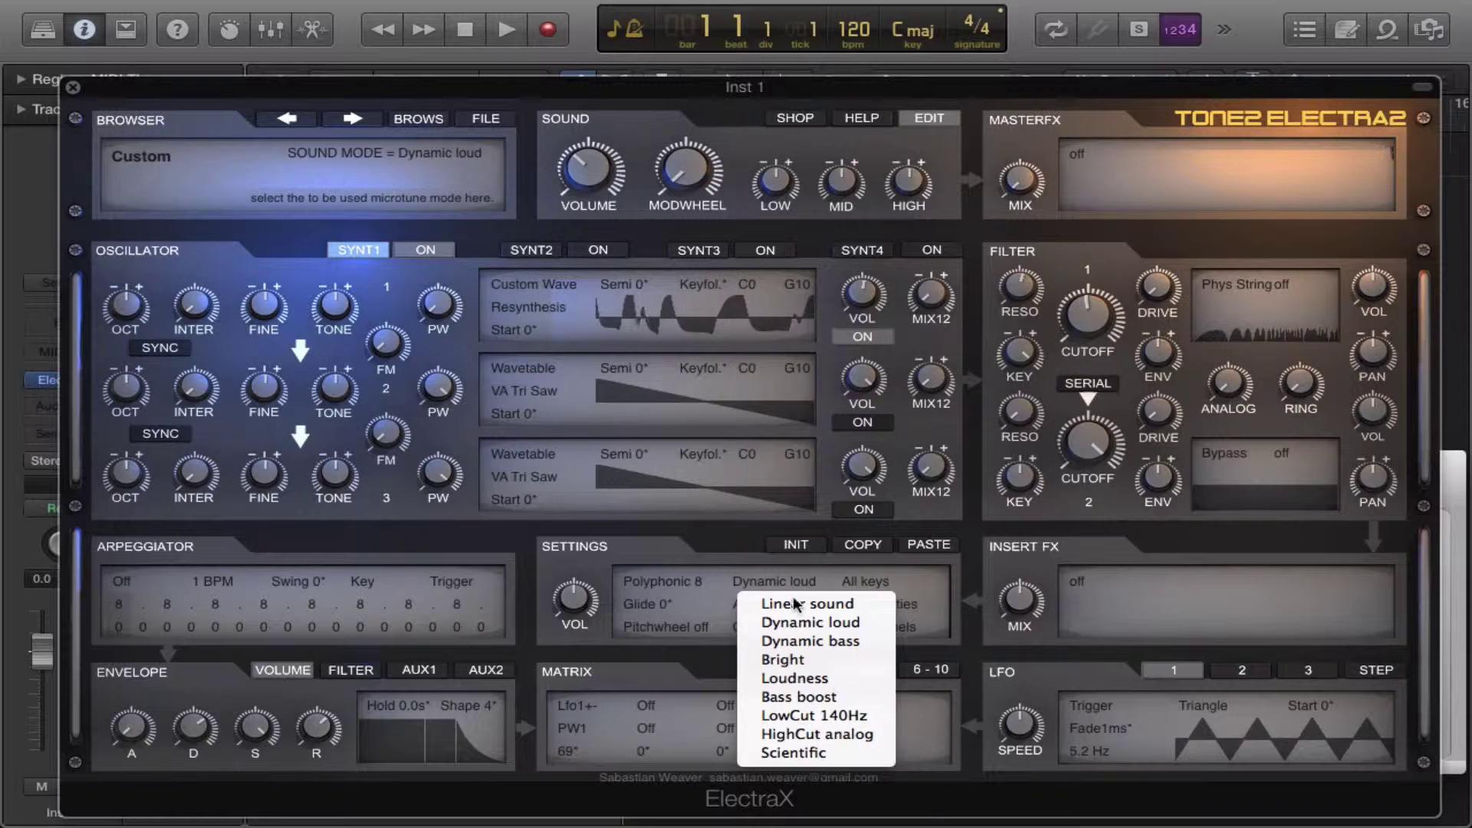
click(811, 664)
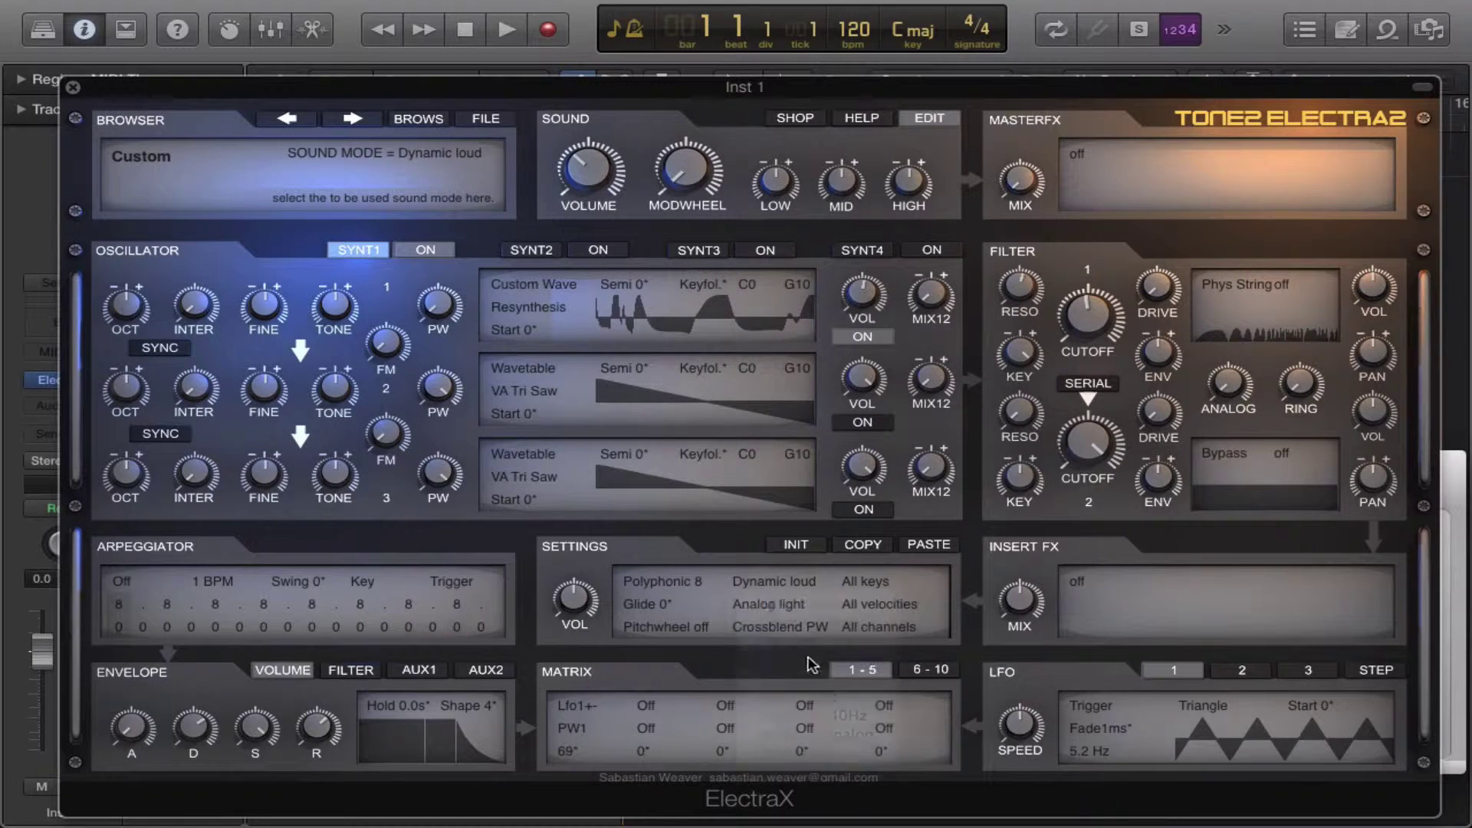
click(769, 605)
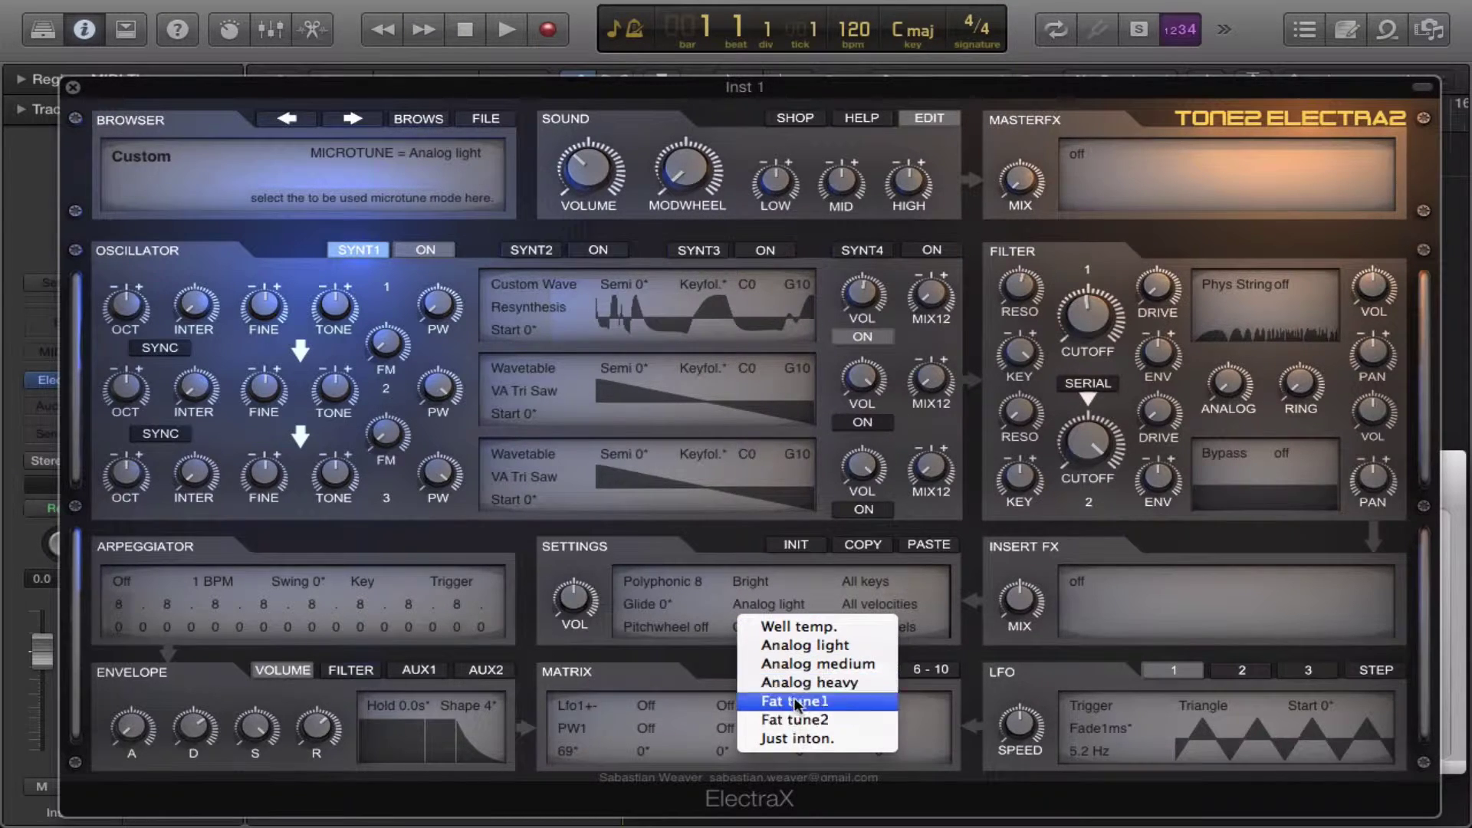
click(780, 627)
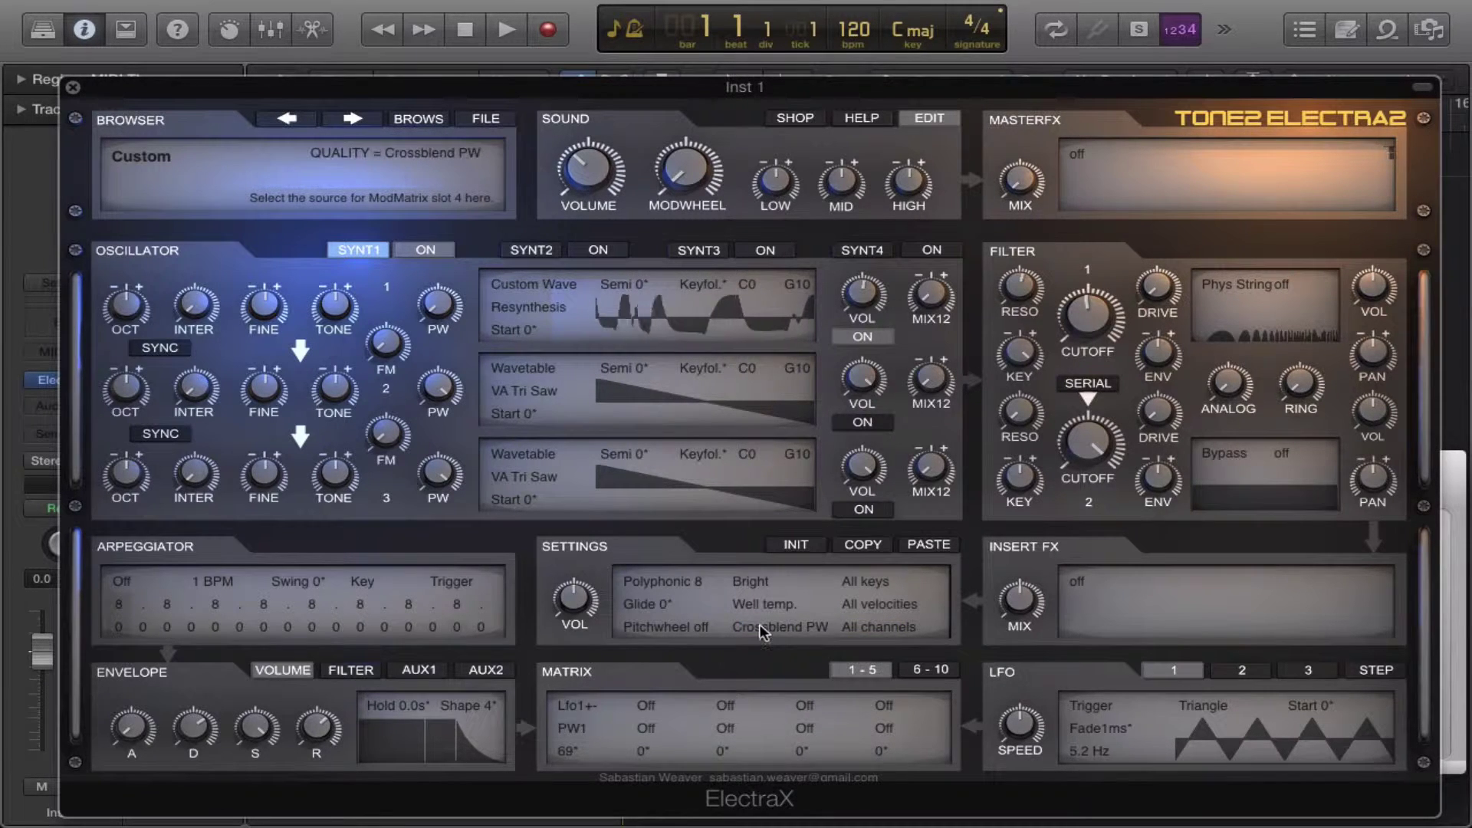
Step: Set High quality, oscillator 1 pulse width to -37, and Filter 1 cutoff to about 484 Hz
click(764, 634)
click(768, 664)
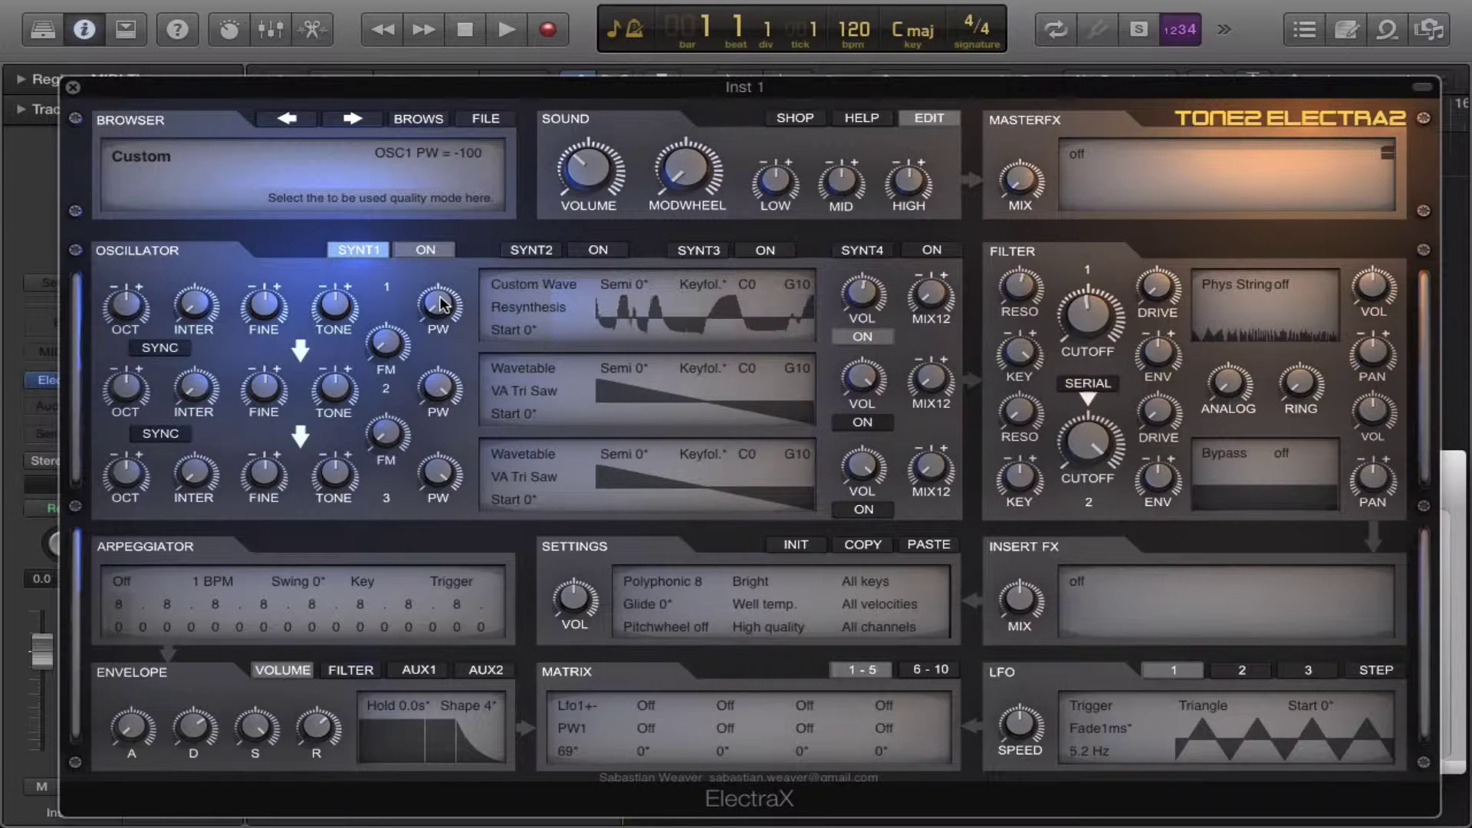
drag(439, 303, 445, 244)
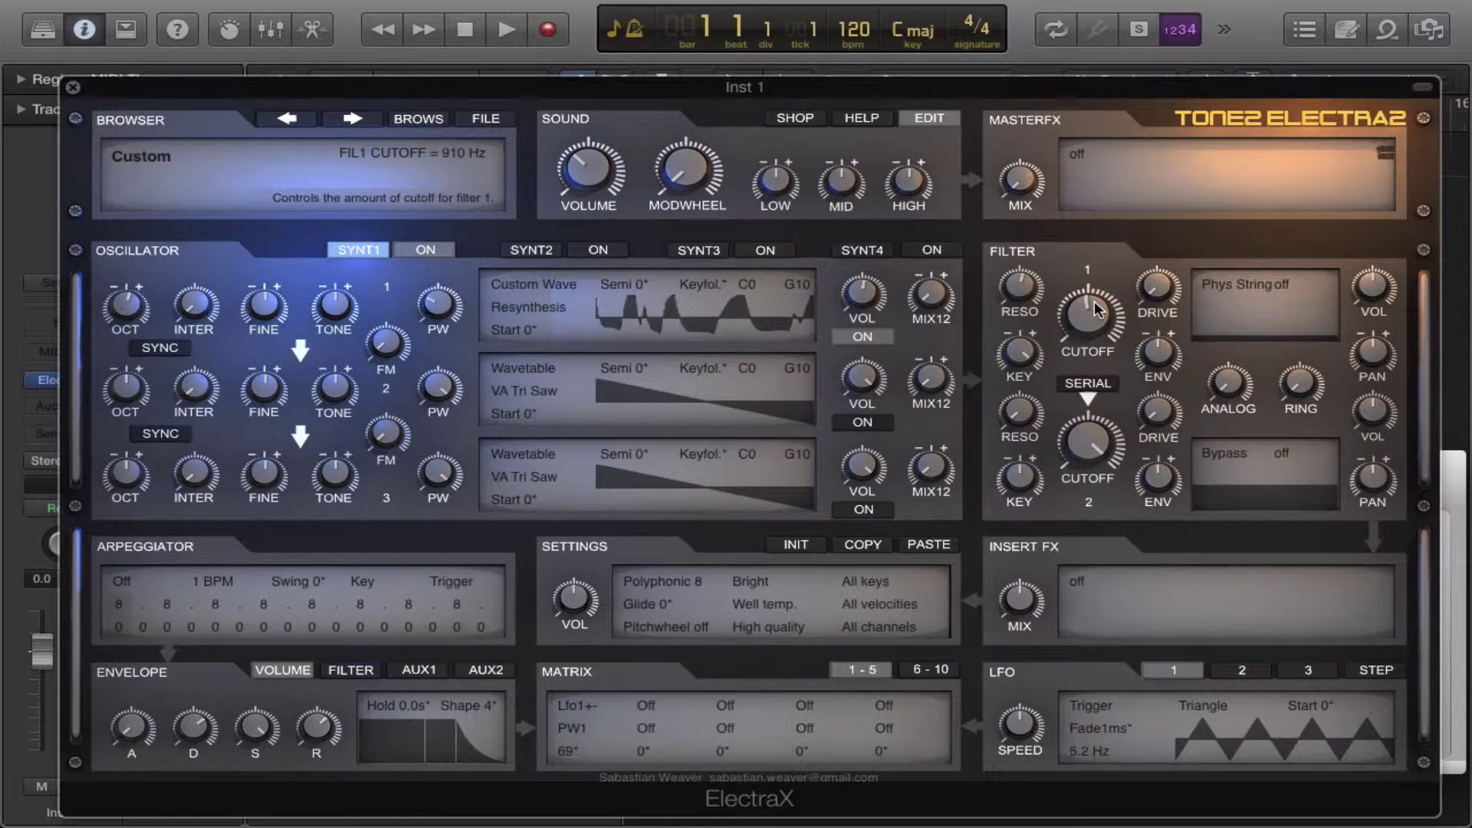
drag(1093, 301, 1094, 339)
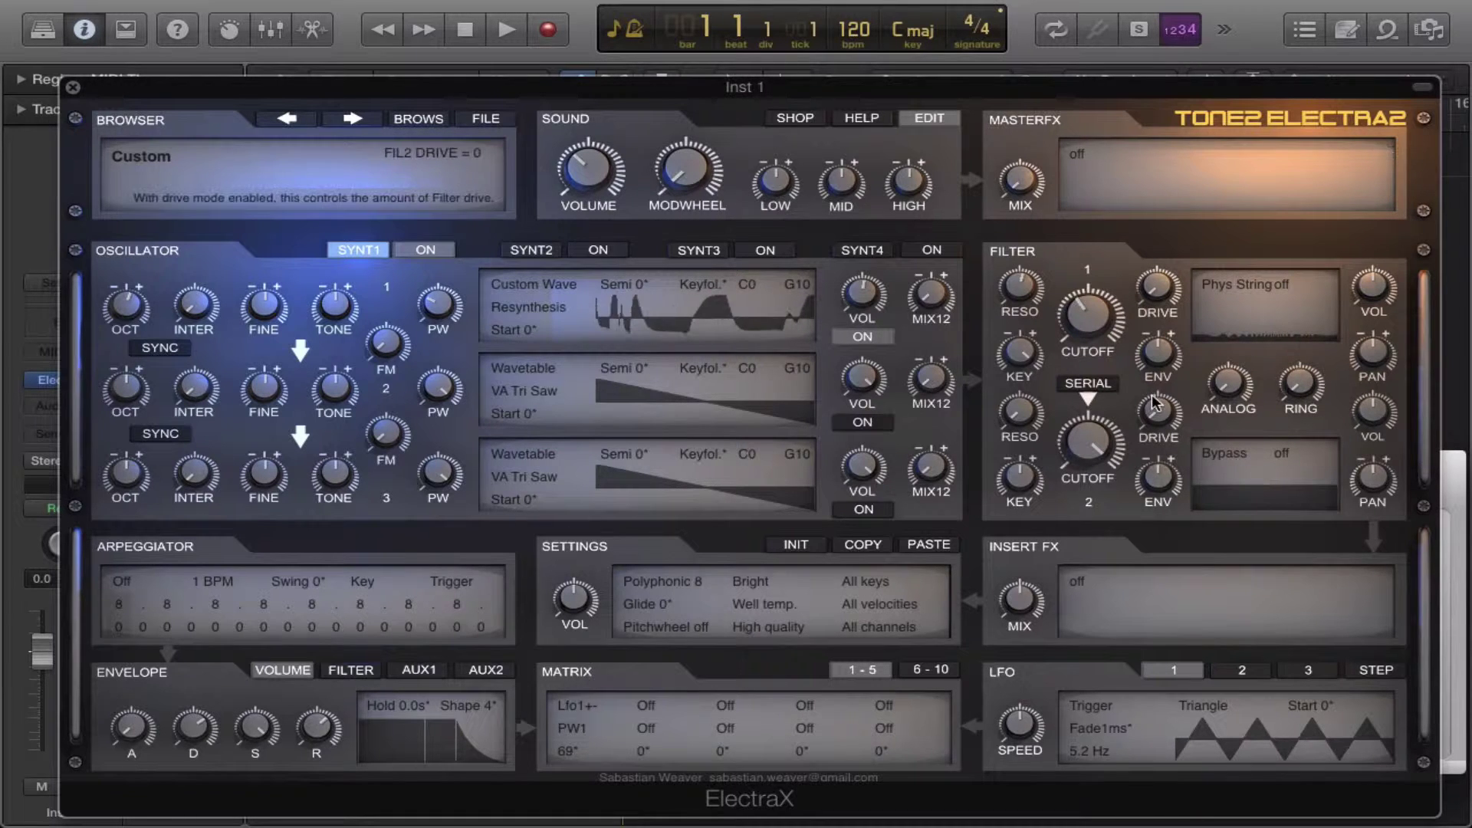
Step: Make Filter 2 a BP Boobs band-pass with cutoff 1304 Hz and resonance 23
click(1240, 451)
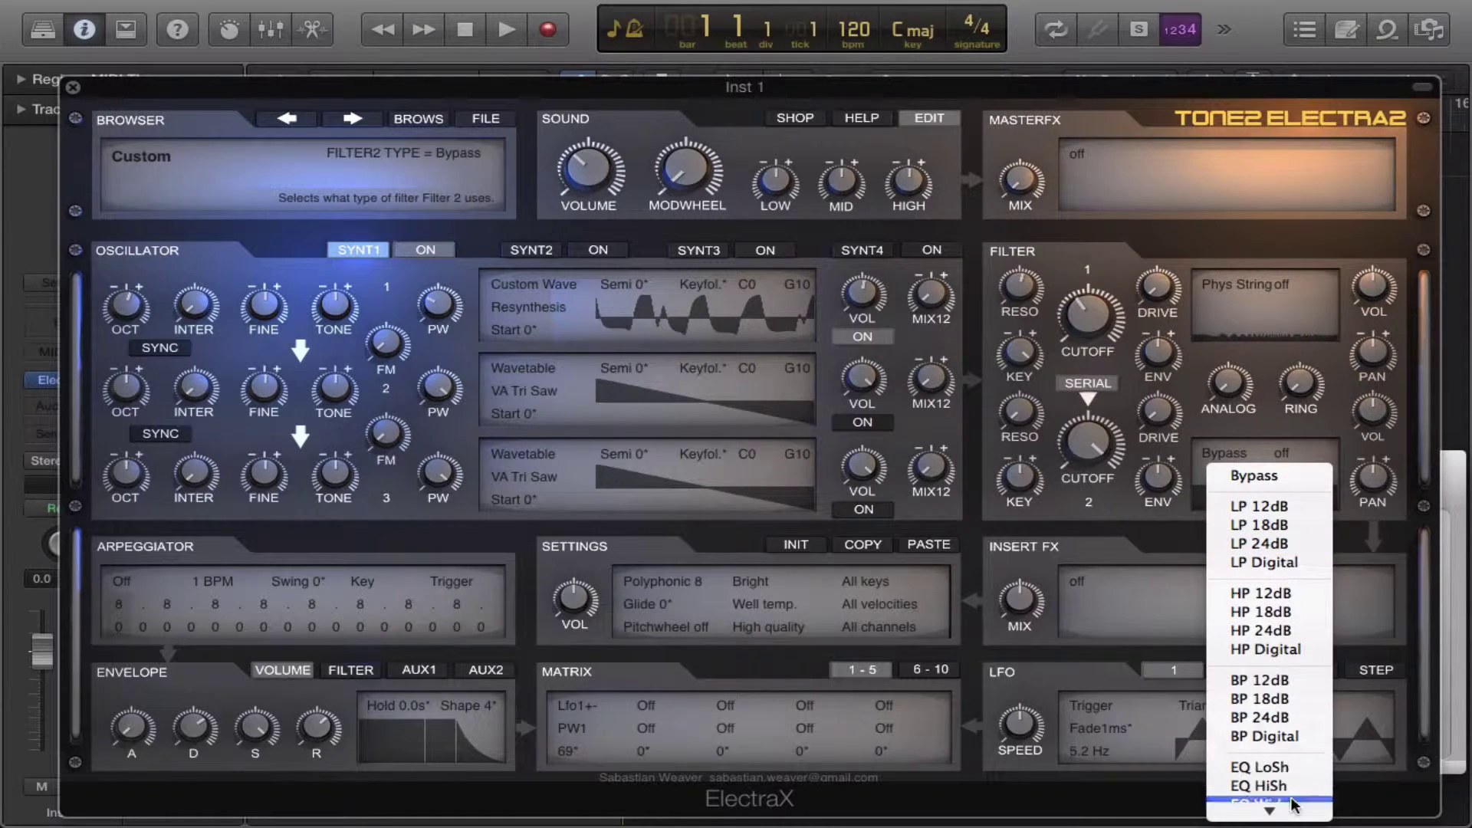
mouse_move(1291, 822)
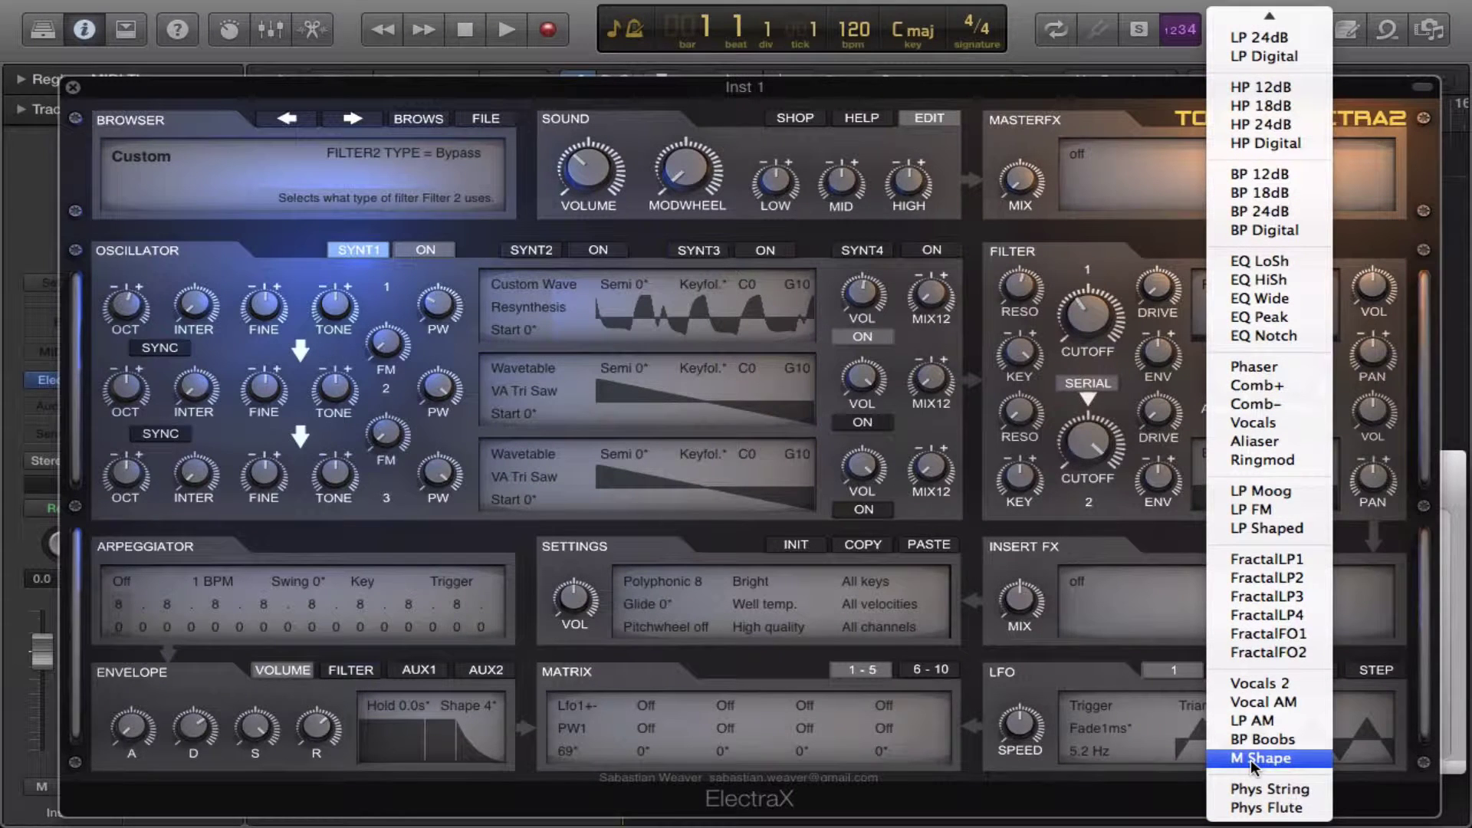
click(1250, 740)
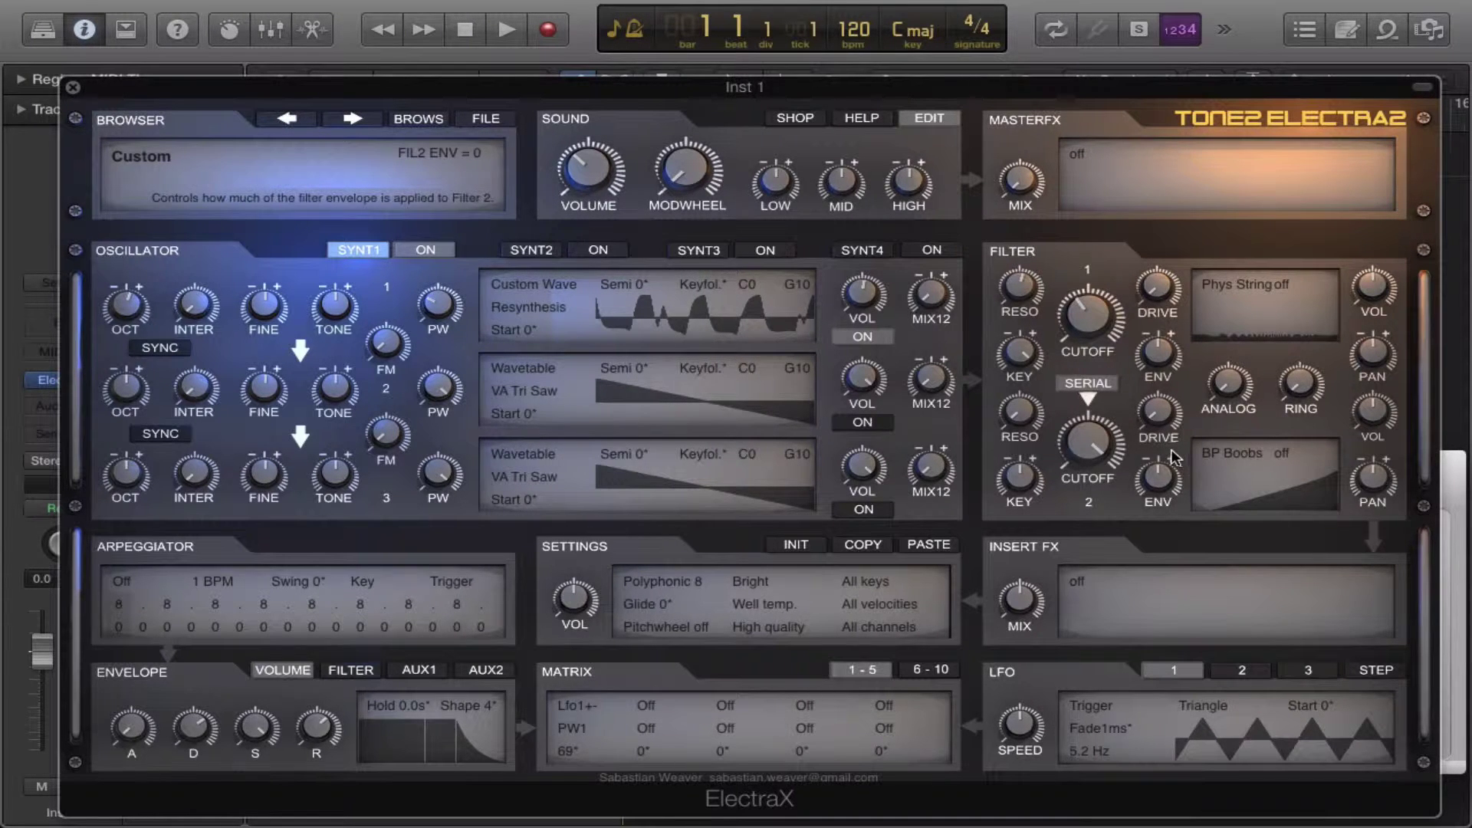
drag(1088, 425, 1088, 536)
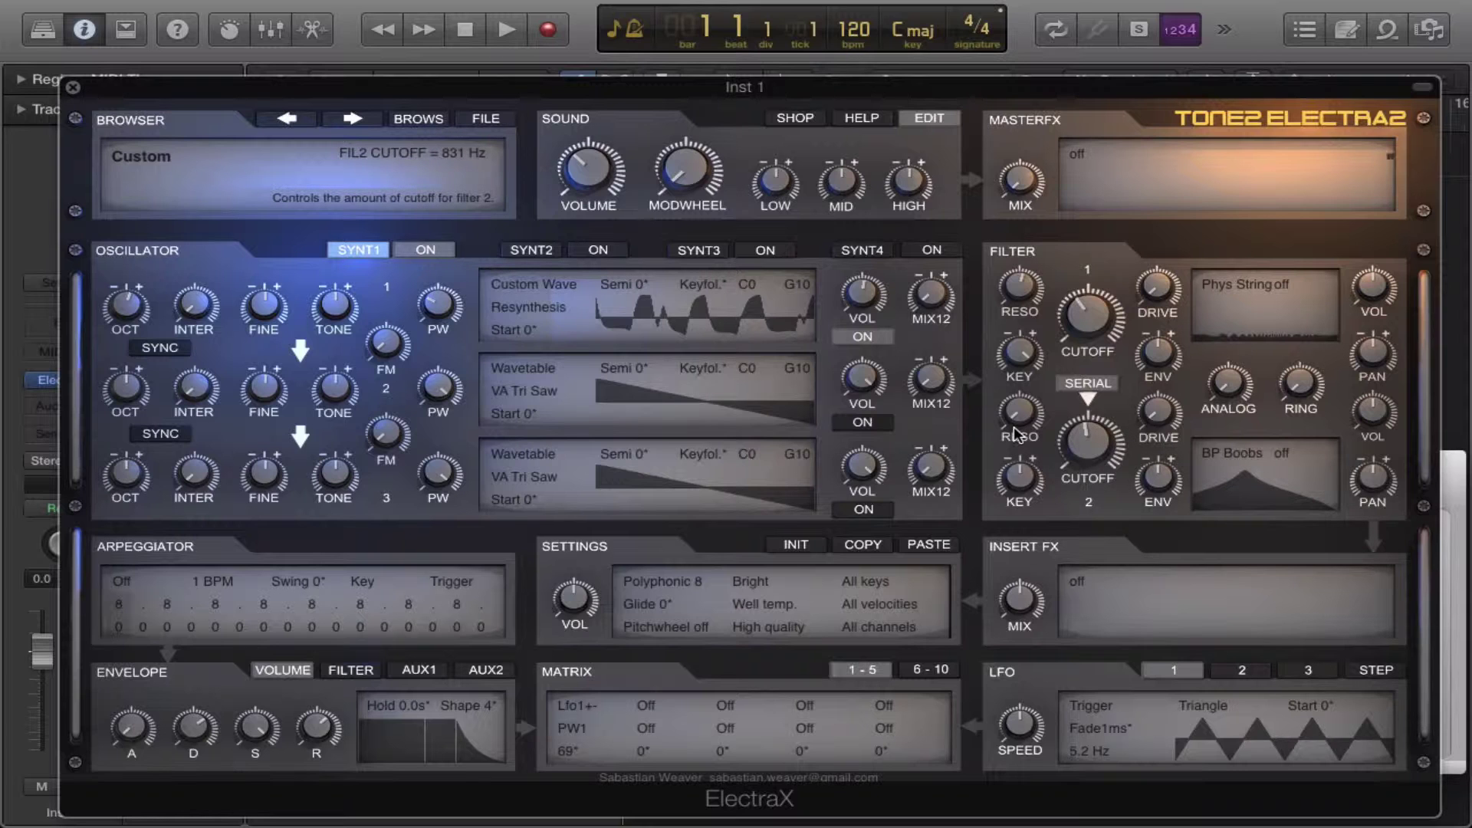
drag(1013, 434, 1014, 361)
drag(1101, 436, 1158, 567)
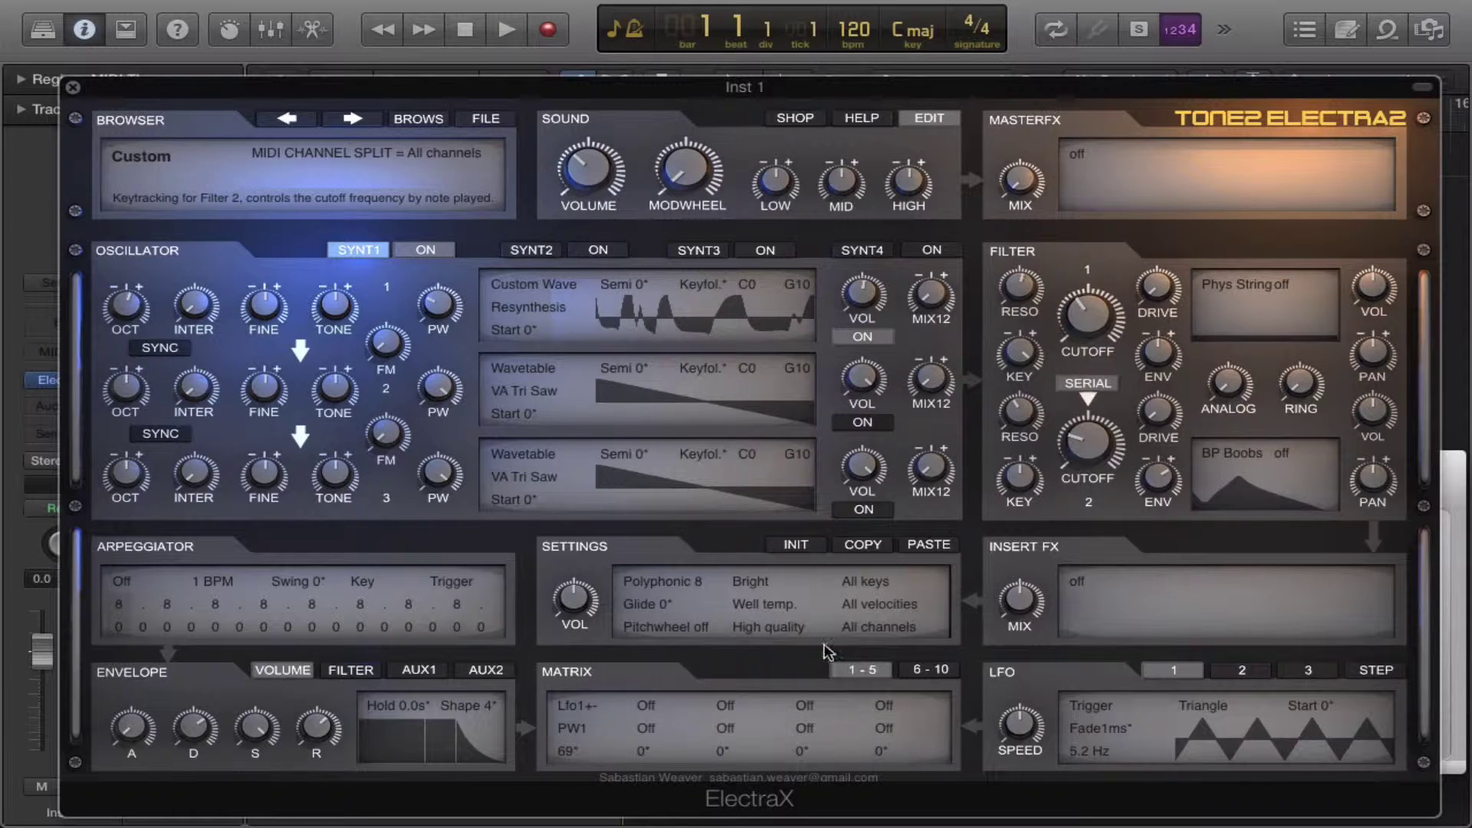
Step: Route Lfo1+- to Cutoff2 in matrix slot 2
click(646, 705)
click(645, 752)
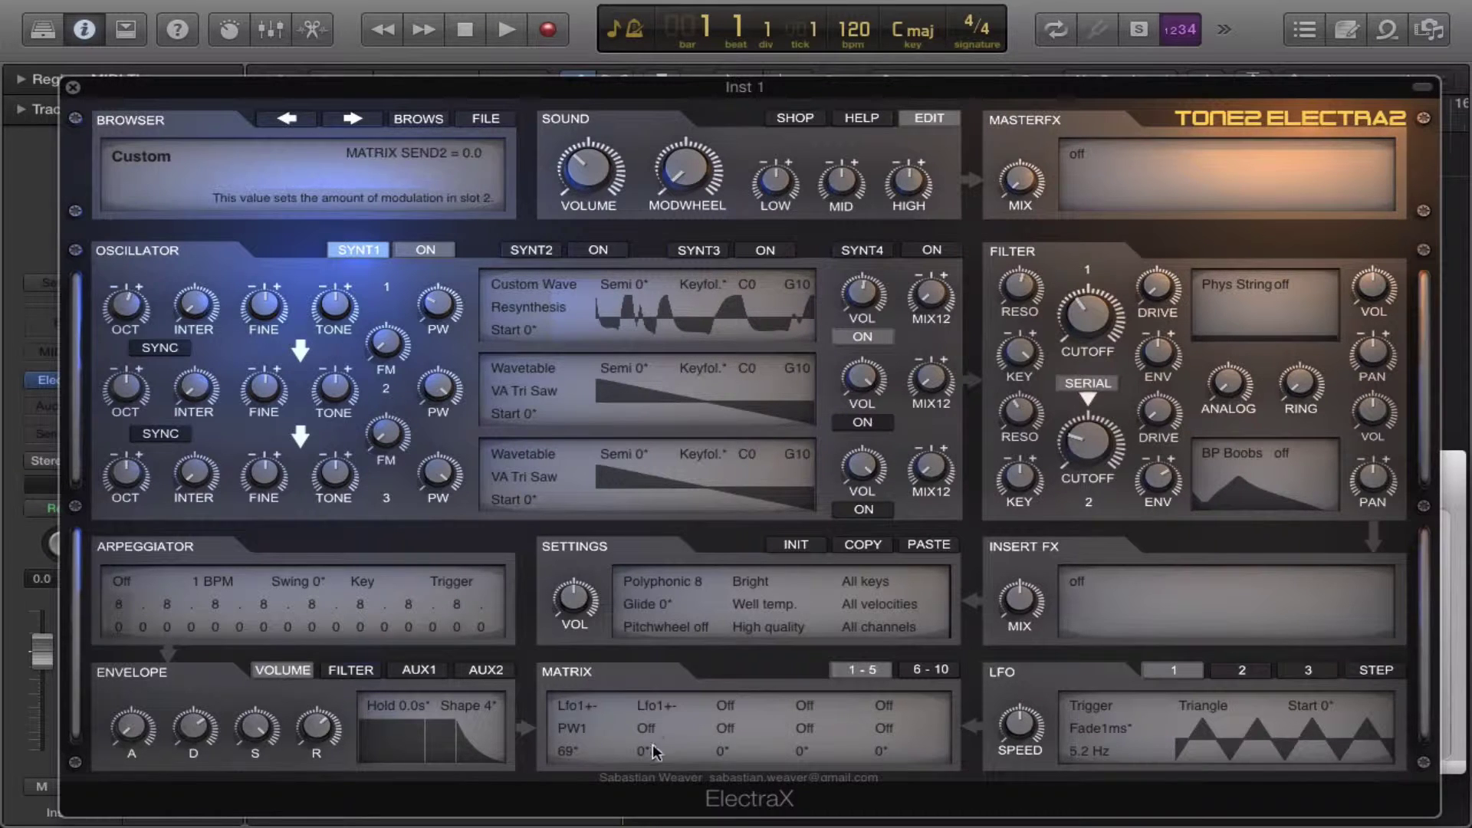
click(645, 728)
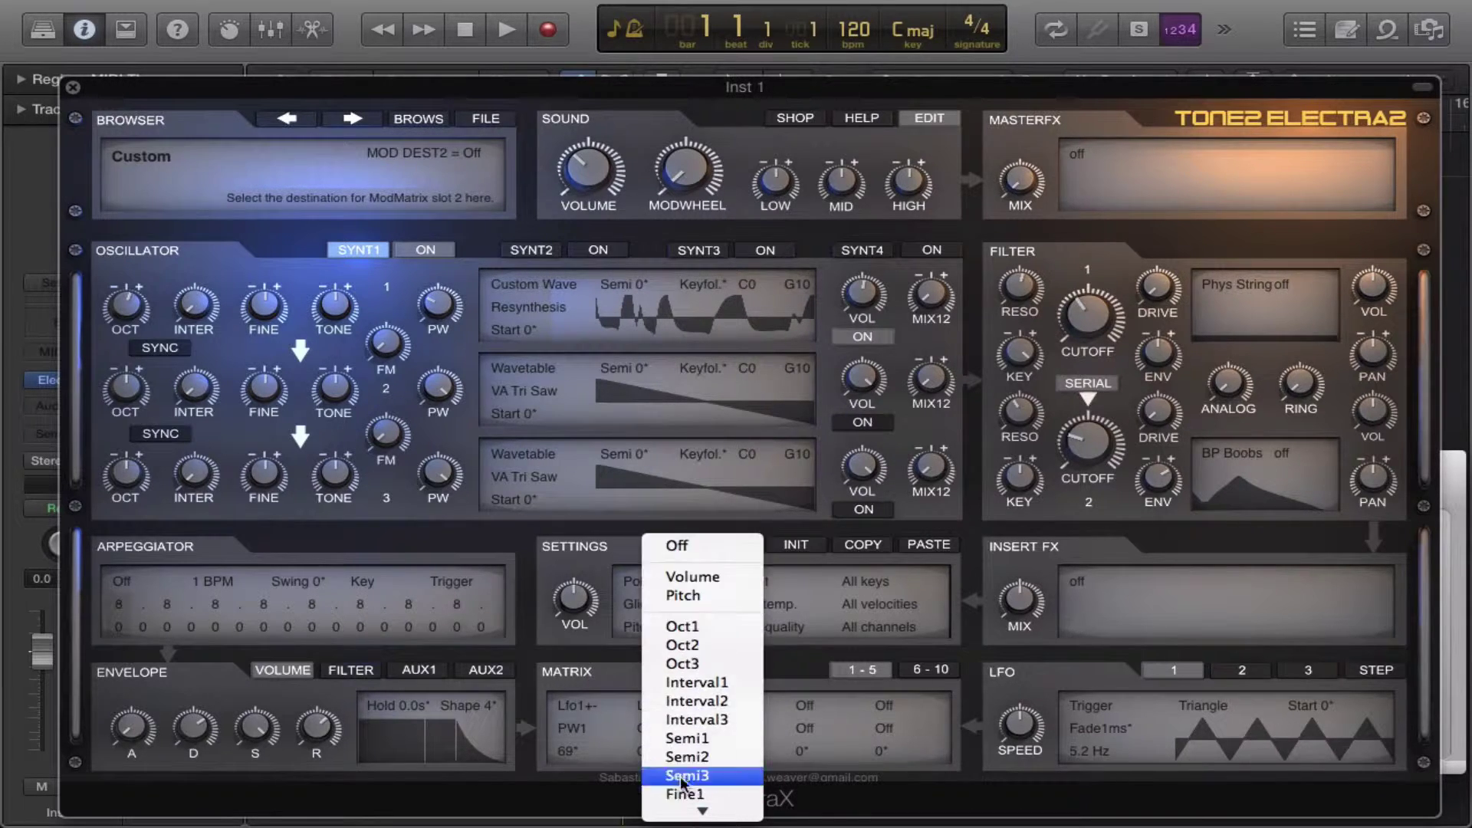
scroll(690, 674, down, 5)
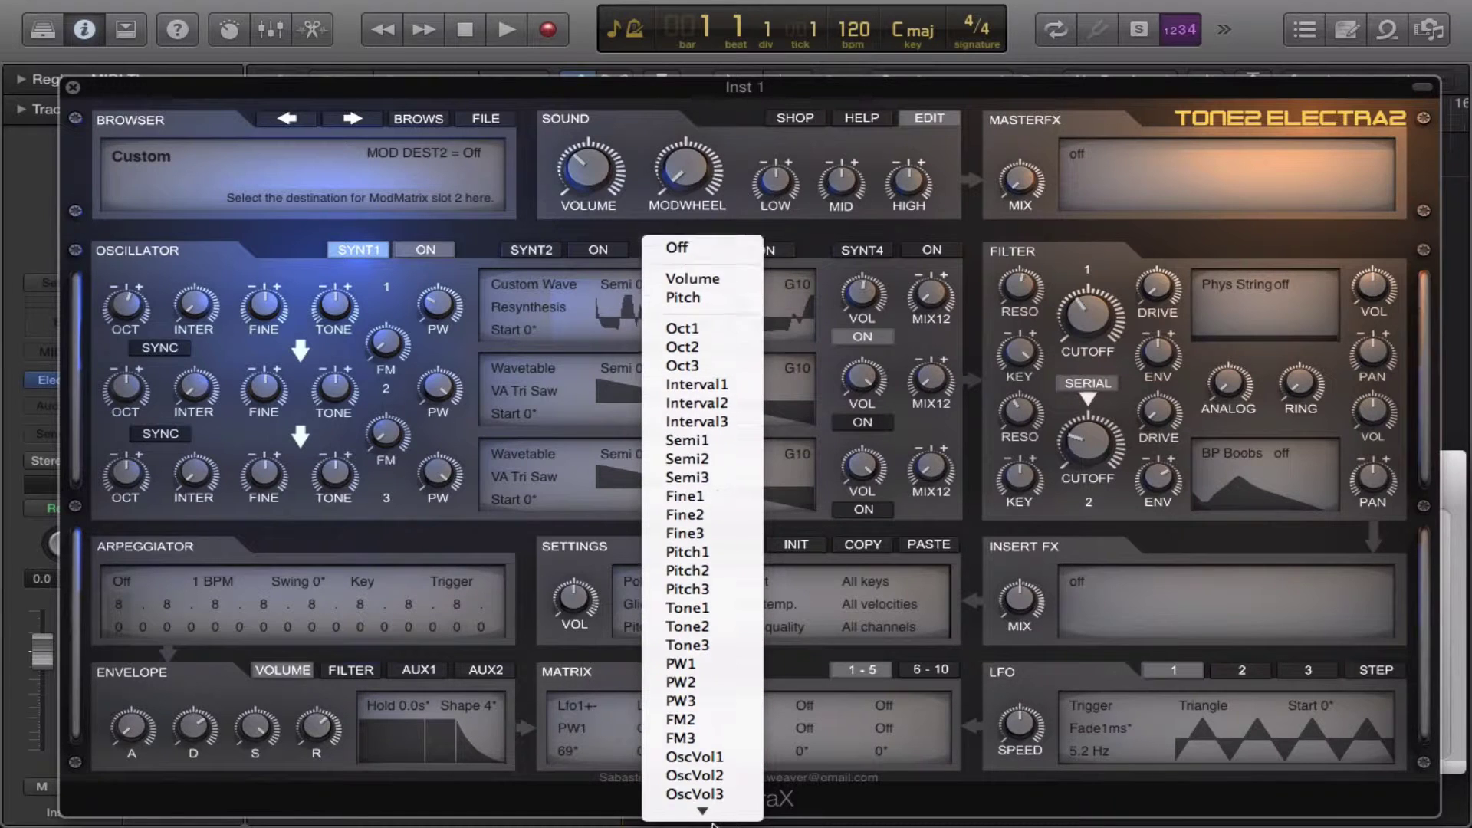
scroll(709, 797, down, 3)
click(686, 713)
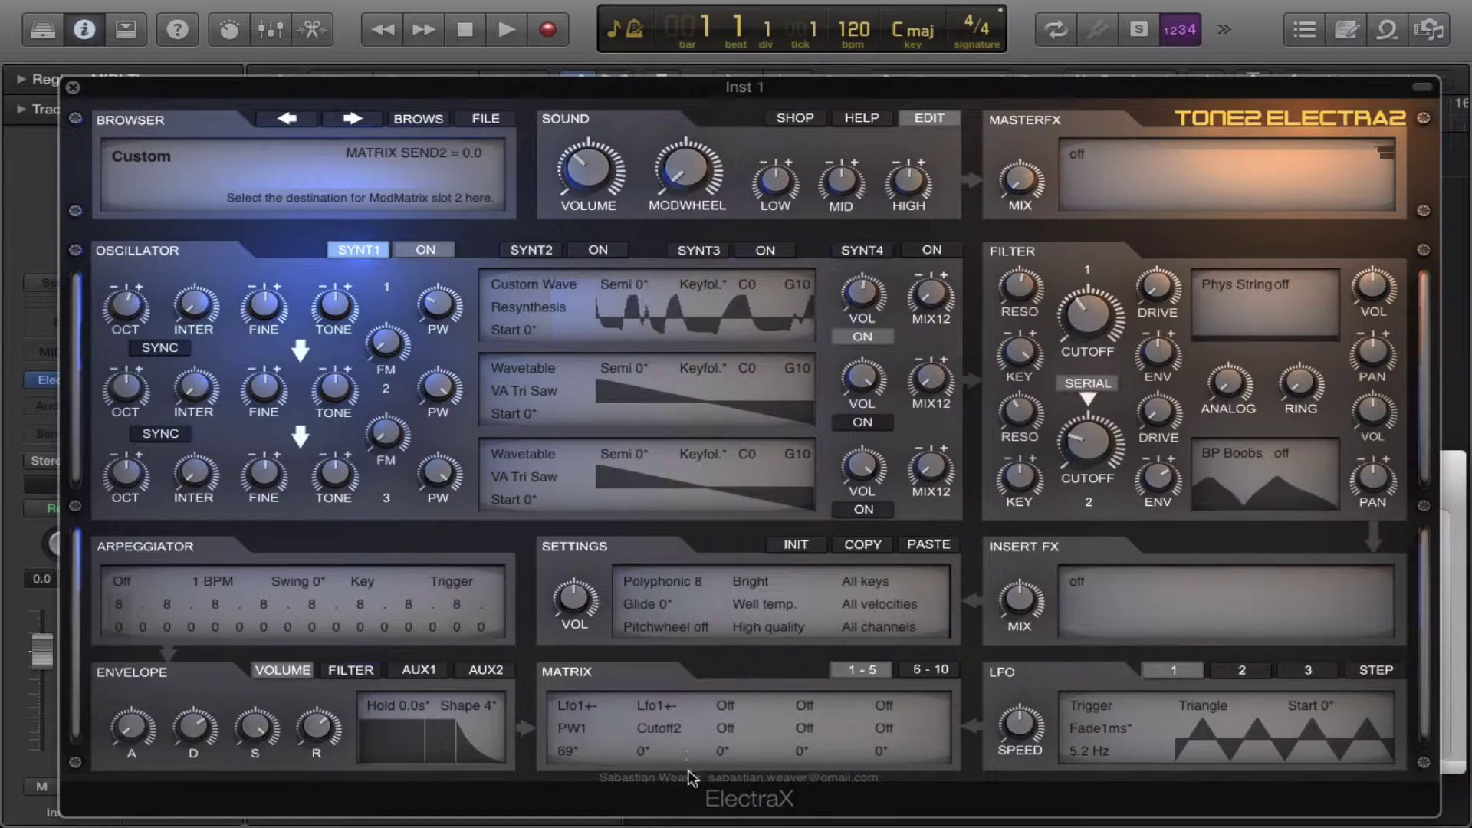
Step: Route Lfo1+- to Reso2 in matrix slot 3
click(728, 703)
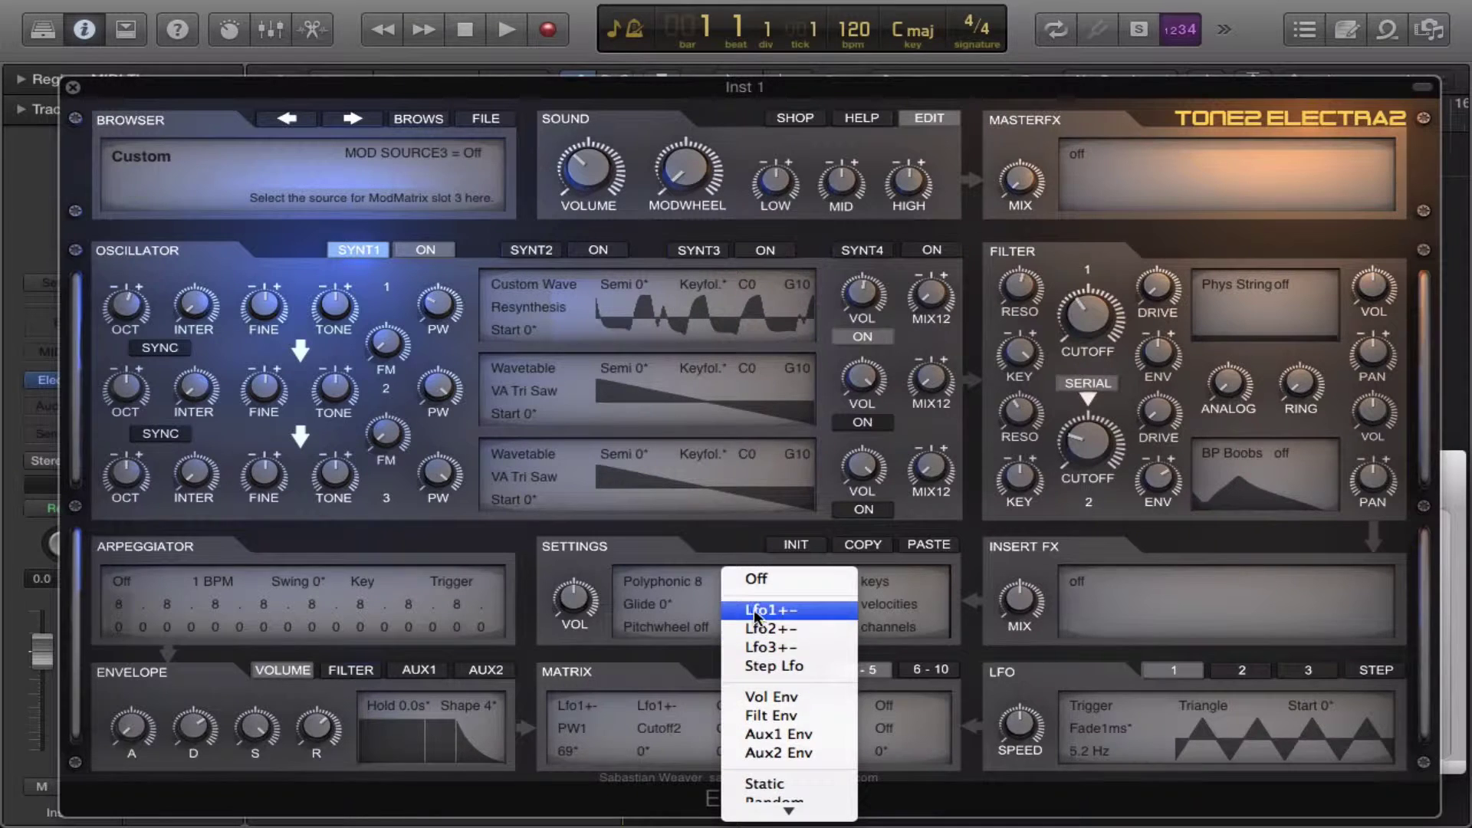
click(752, 610)
click(735, 729)
scroll(762, 813, down, 10)
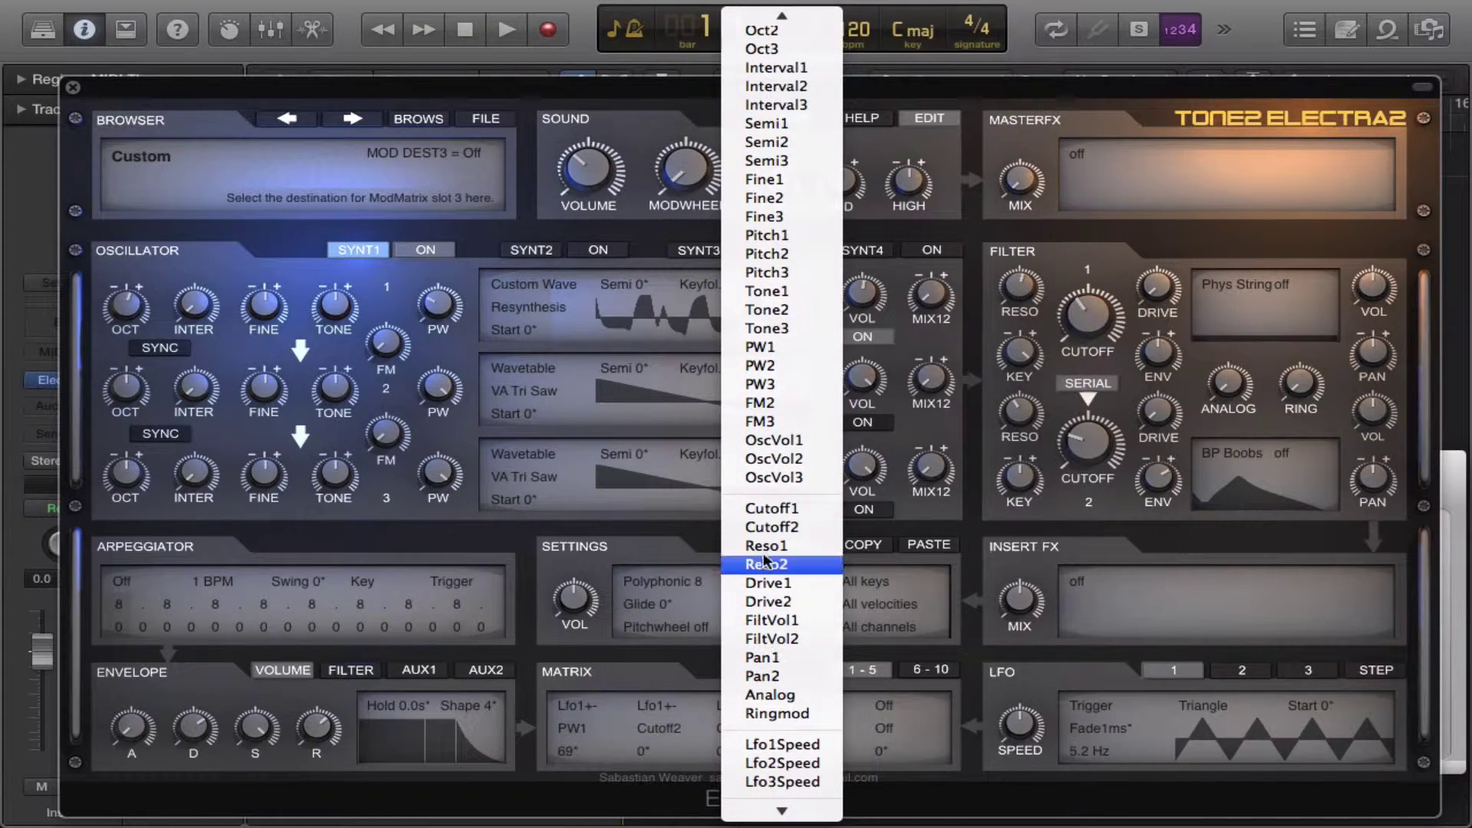
click(766, 564)
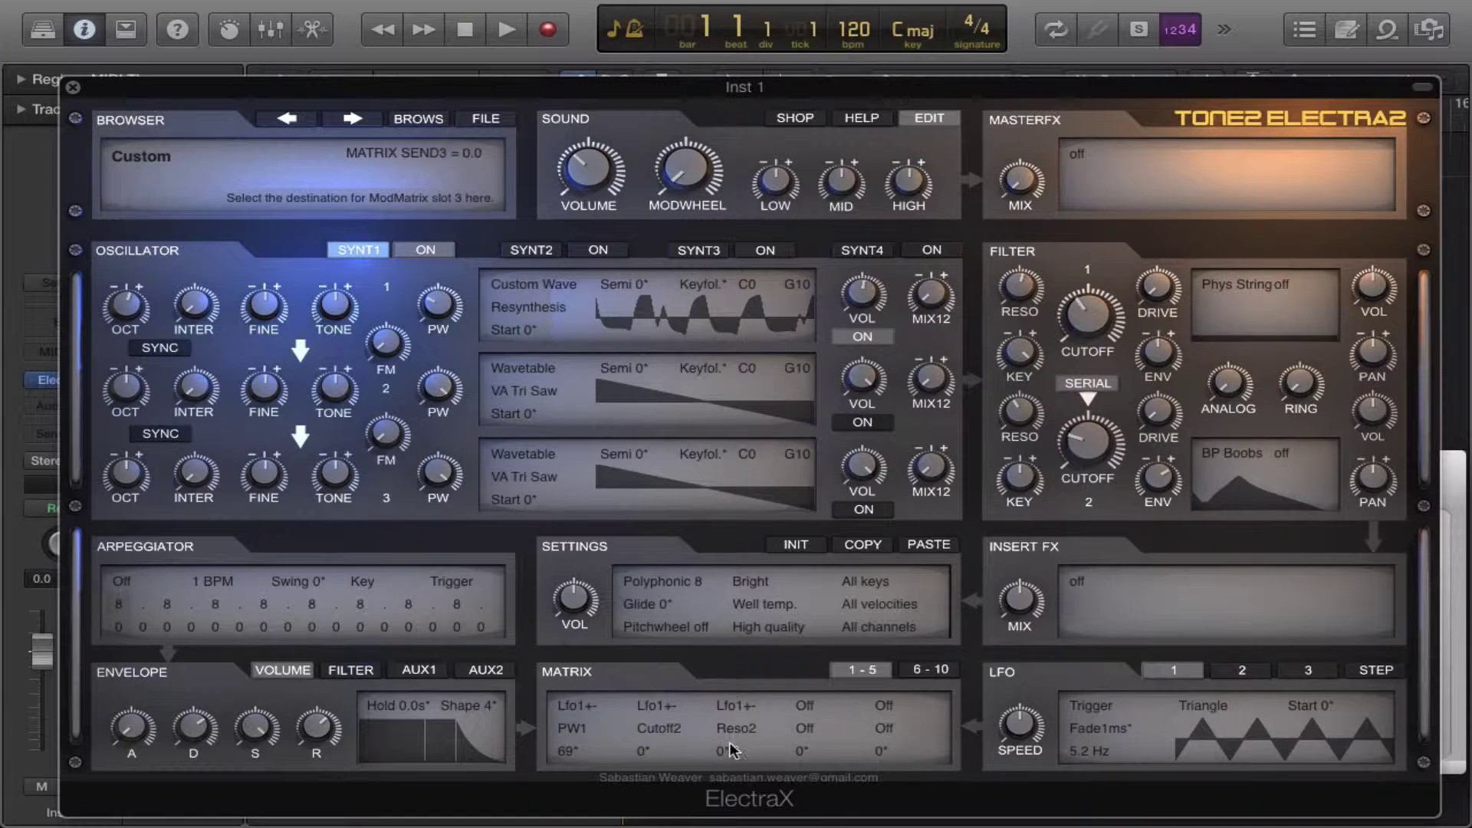
Step: Set slot 2 and 3 amounts to -24 and 29, and slow LFO 1 to about 0.3 Hz
drag(725, 750, 719, 709)
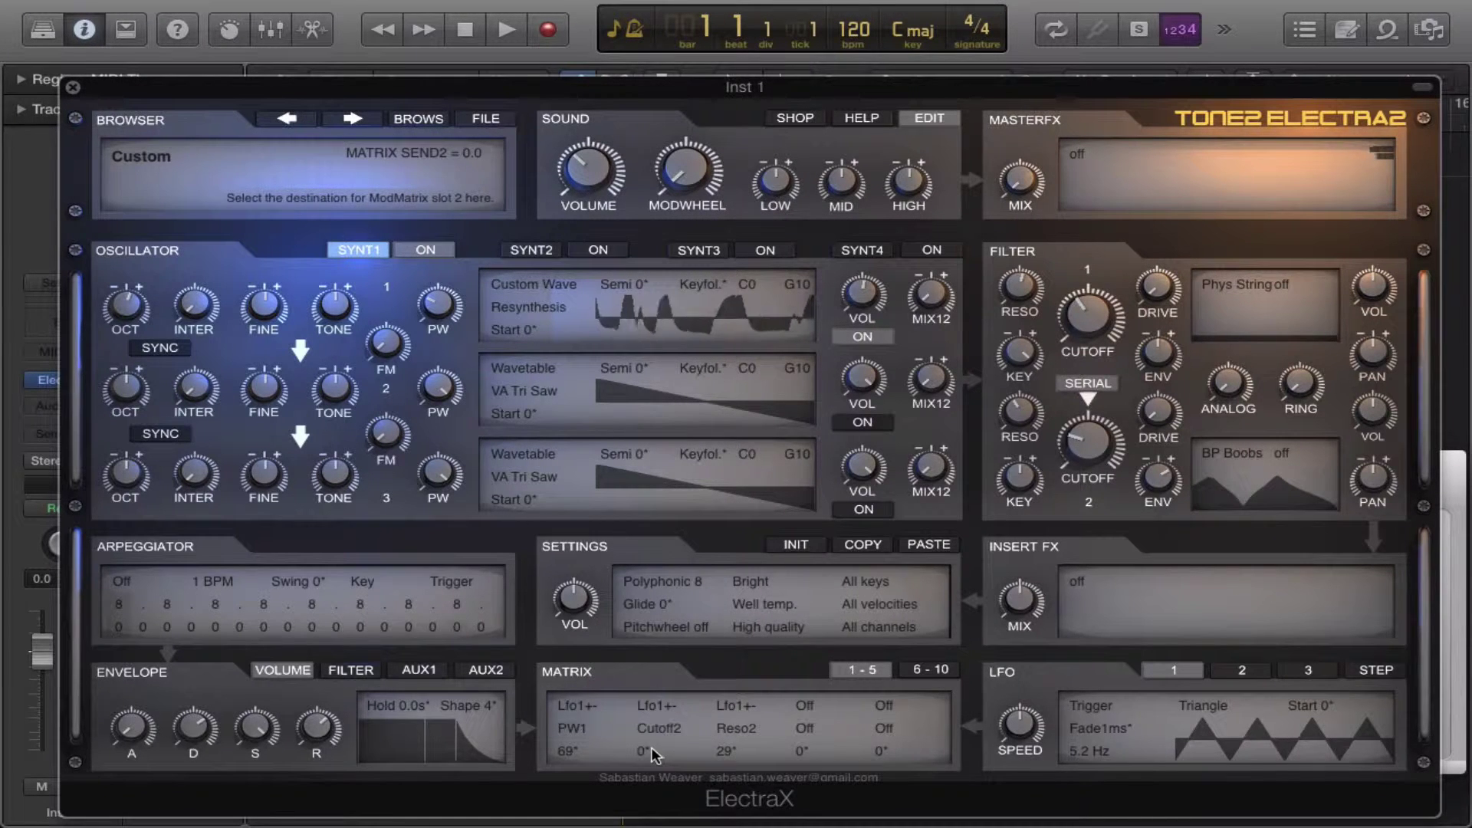
drag(651, 747, 644, 776)
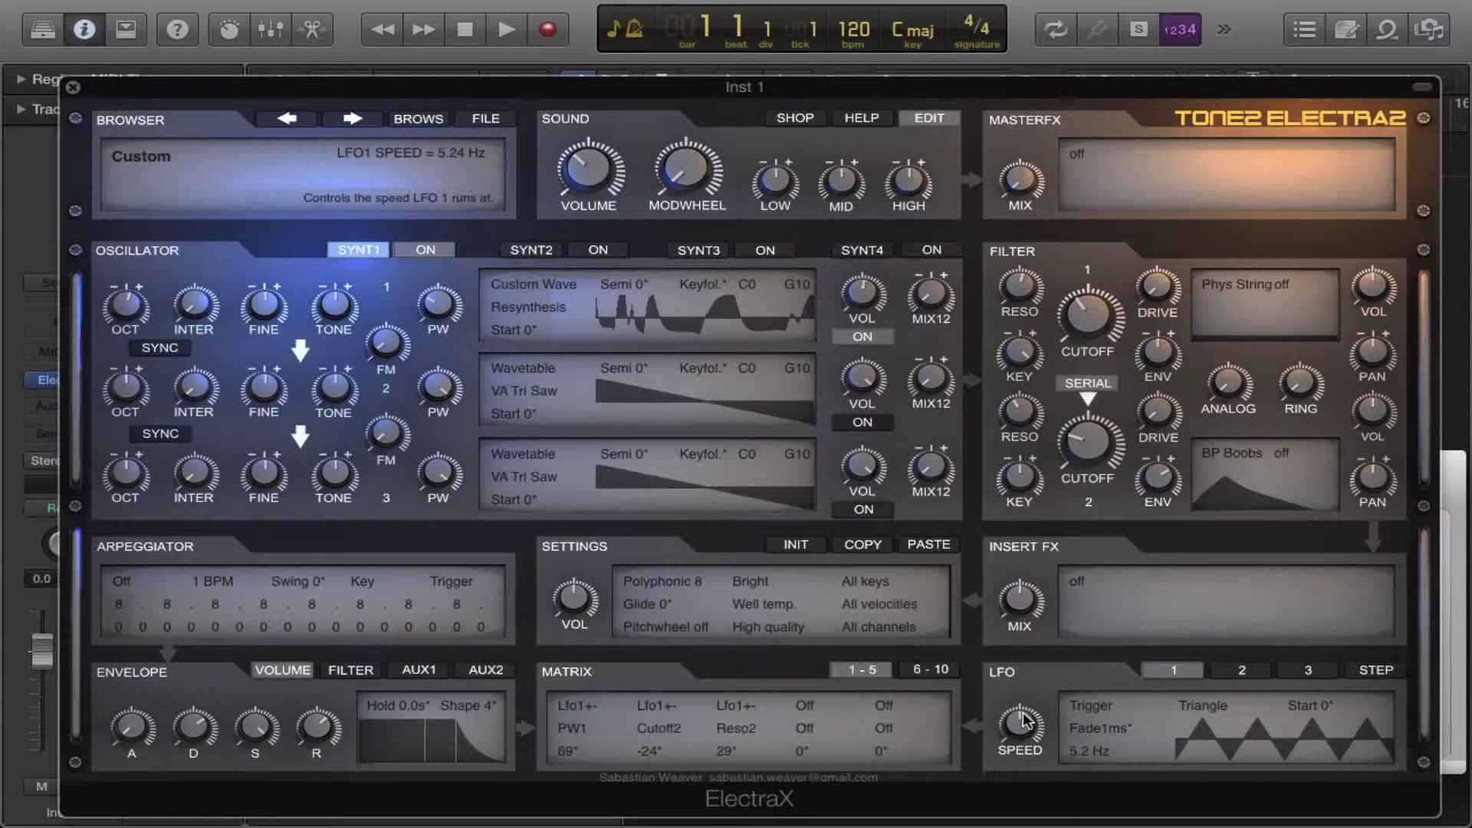
drag(1024, 727, 1032, 786)
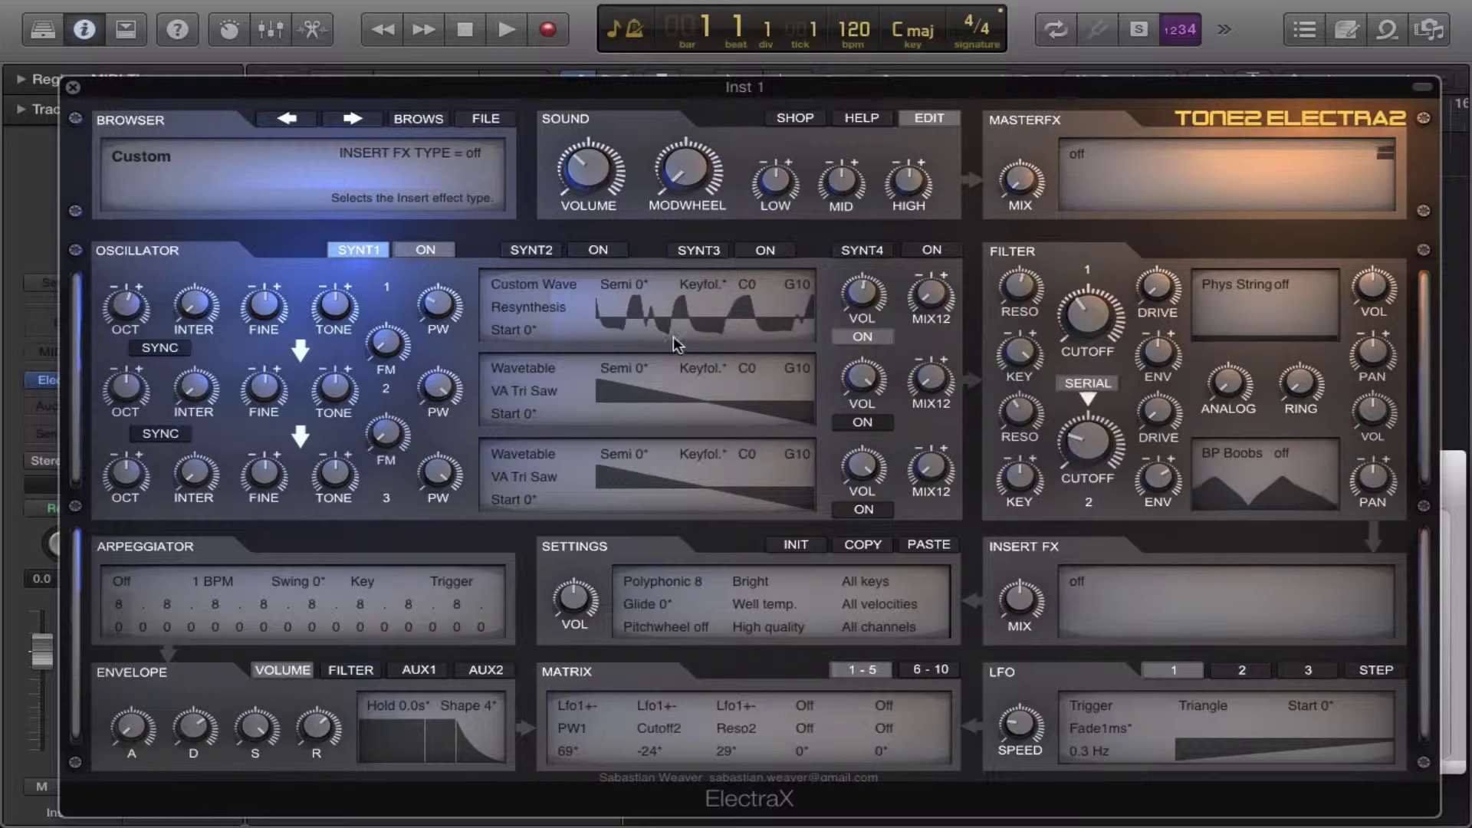
Step: Make oscillator 2 a Custom Wave oscillator loaded with BellVocal.wav from ElectraX_wavetables
click(535, 374)
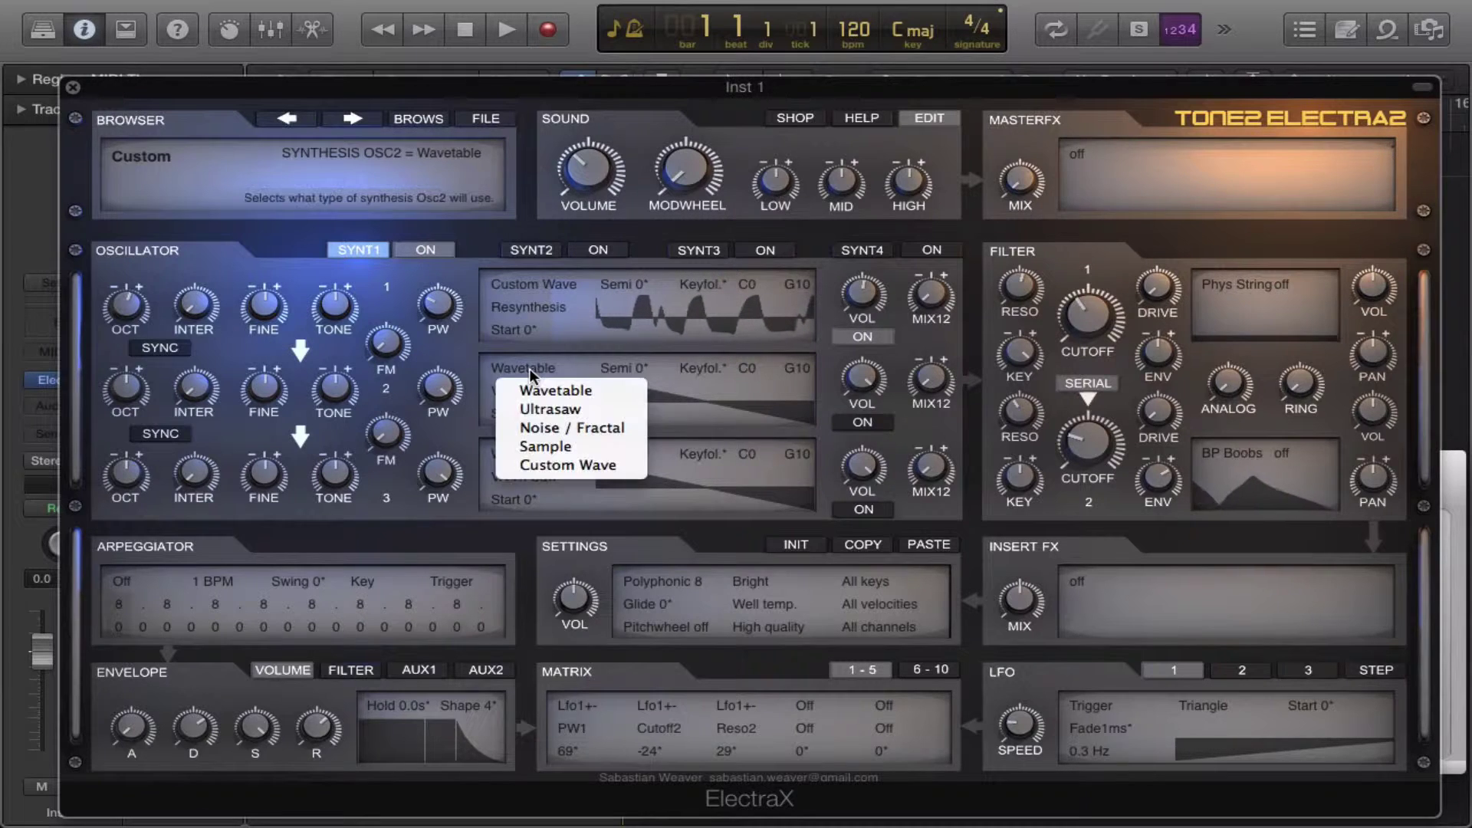
click(578, 461)
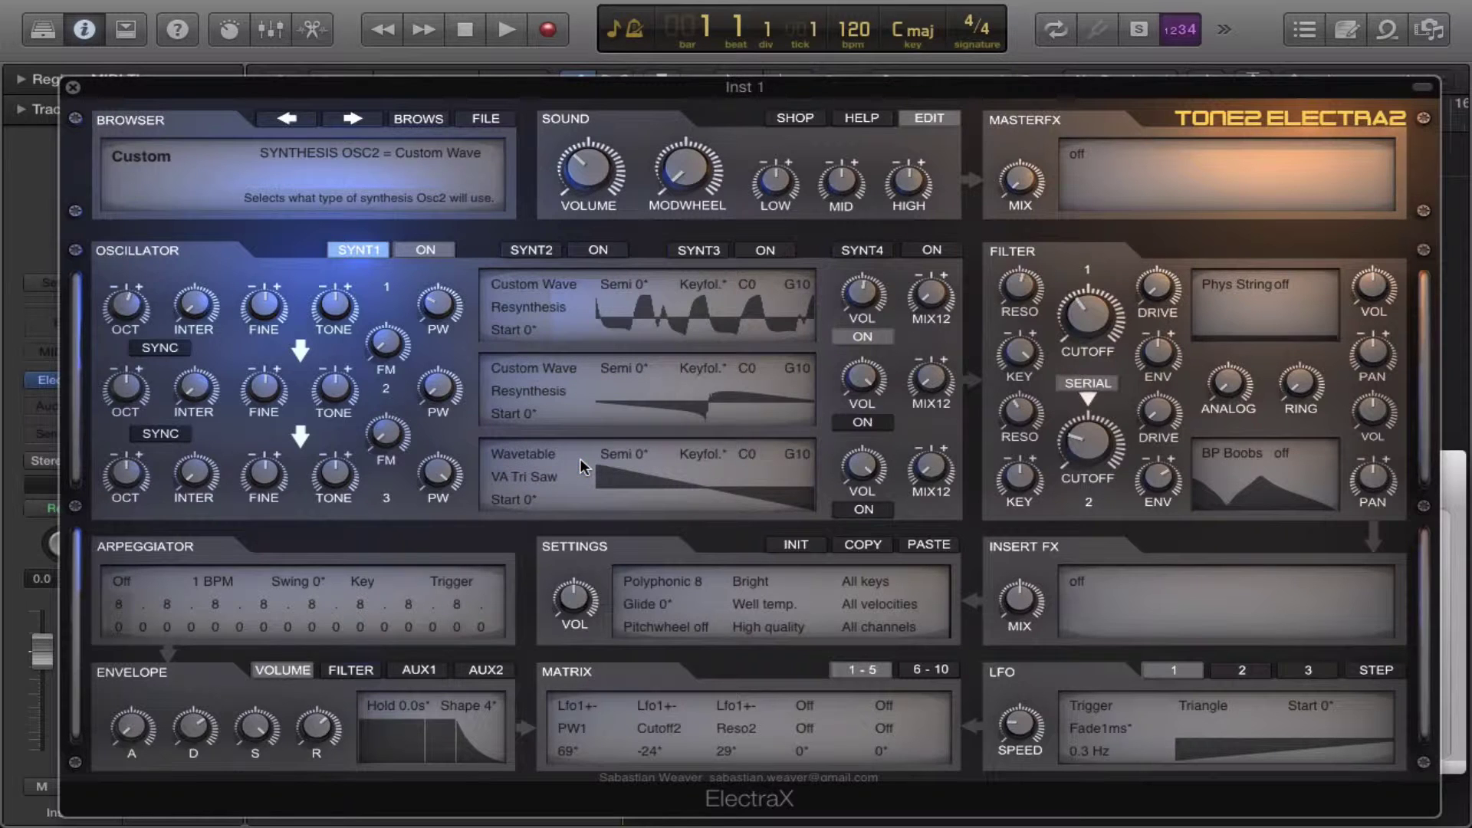
click(527, 383)
scroll(751, 425, down, 15)
scroll(741, 469, down, 5)
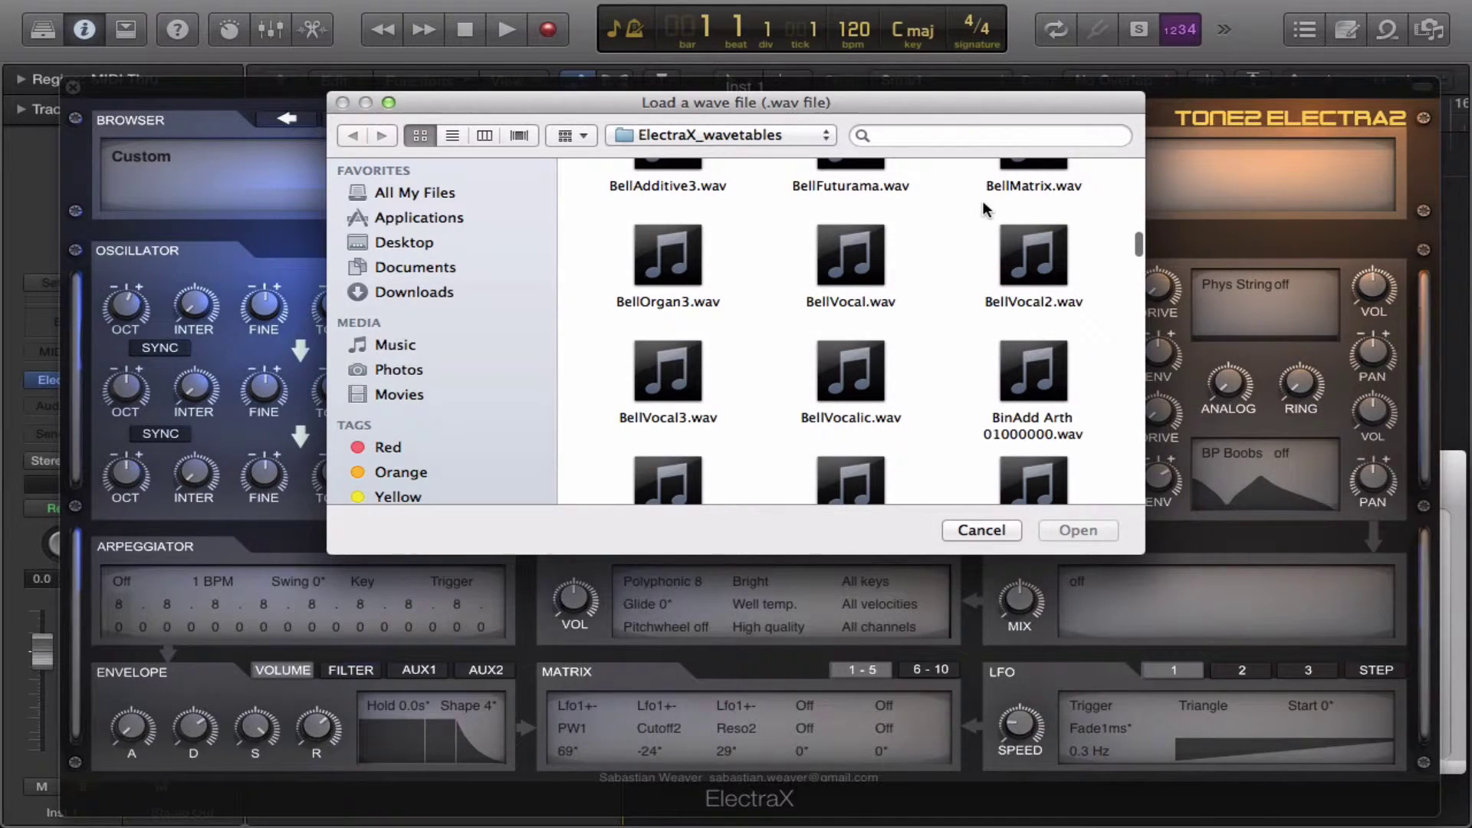
double_click(854, 251)
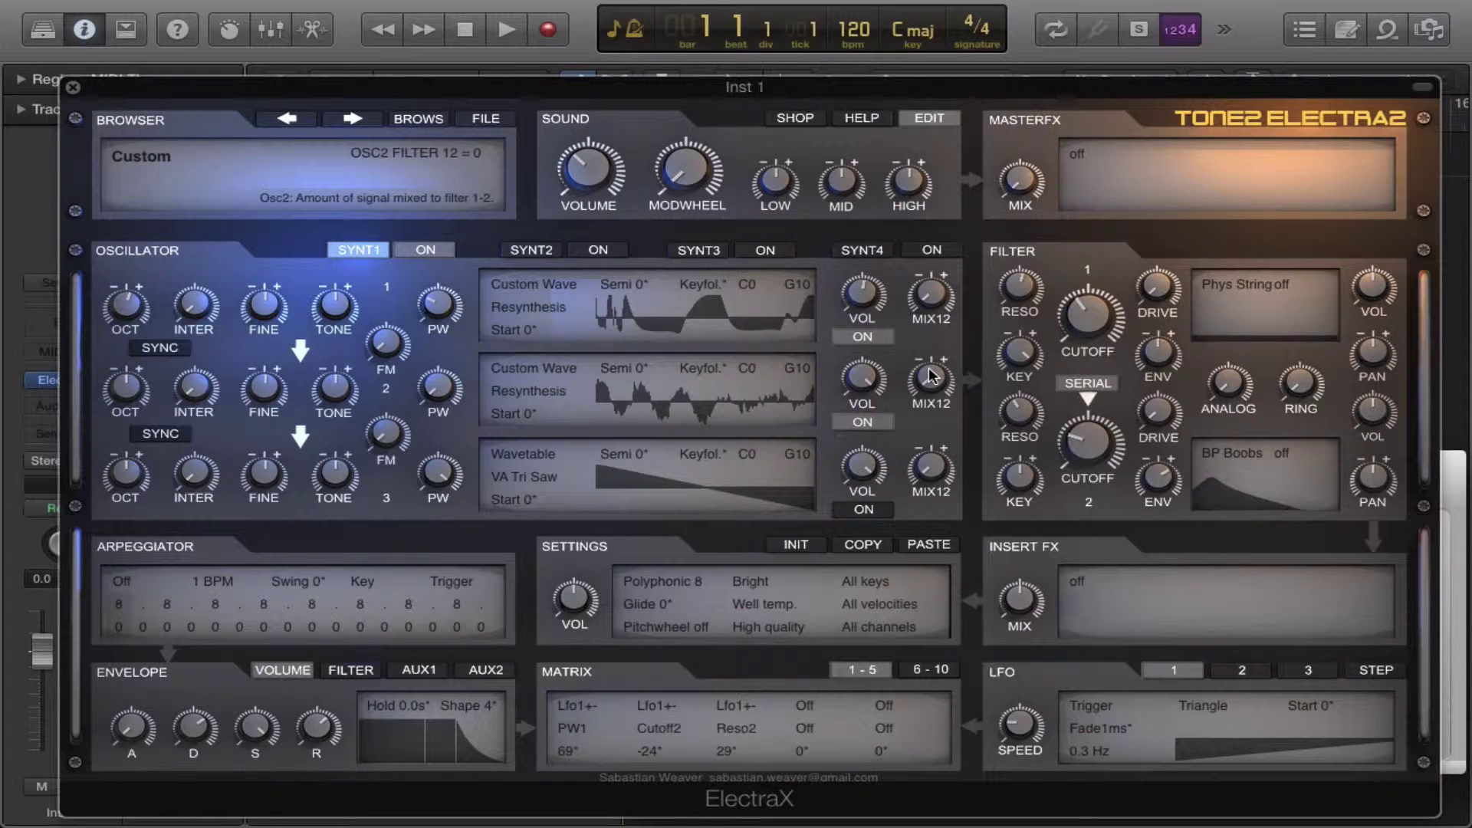
Step: Turn oscillator 2's MIX12 up to 100, its volume down to 47, and its octave to -1
drag(930, 375, 934, 165)
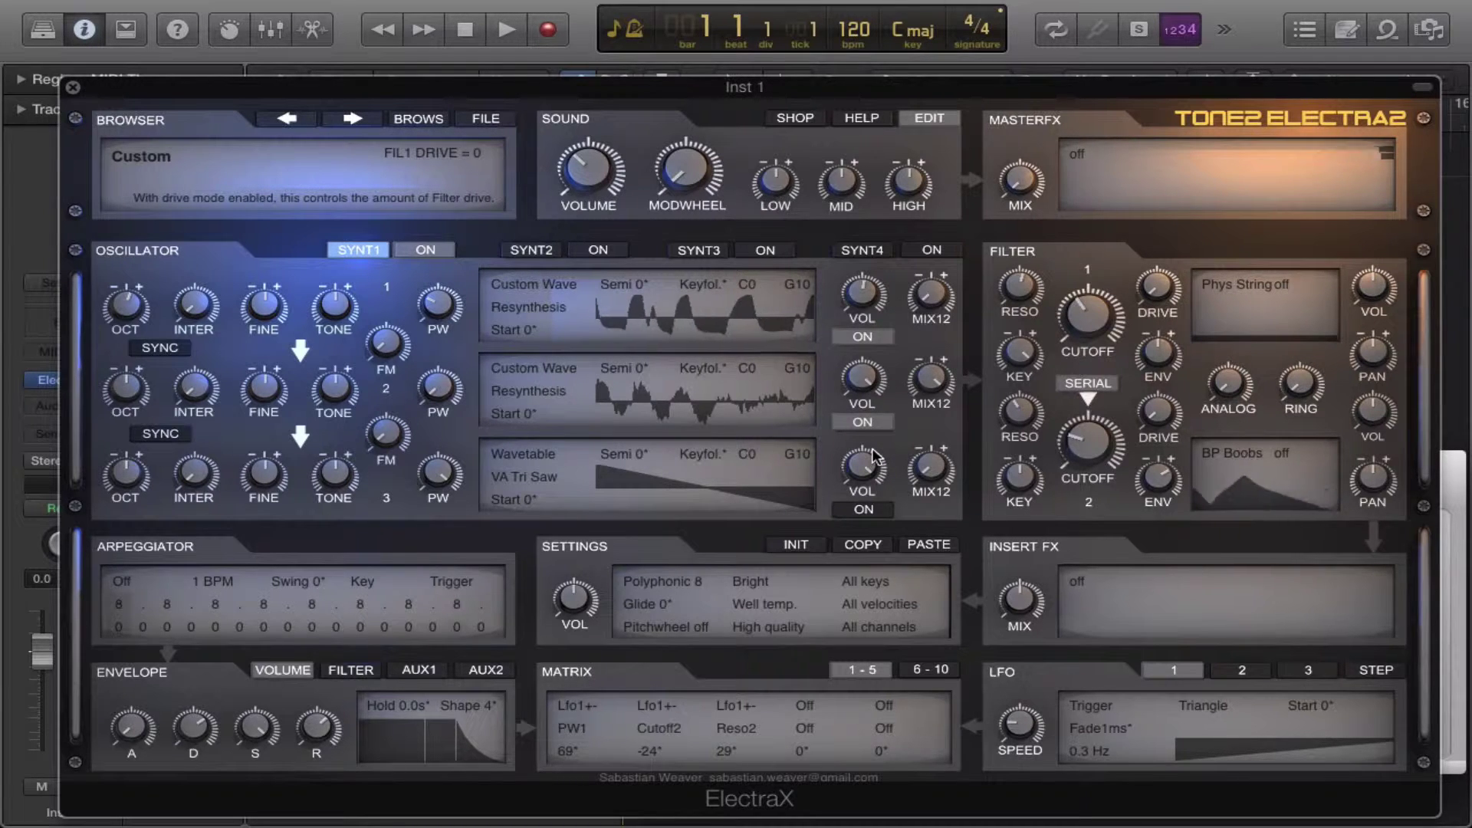
drag(862, 376, 876, 489)
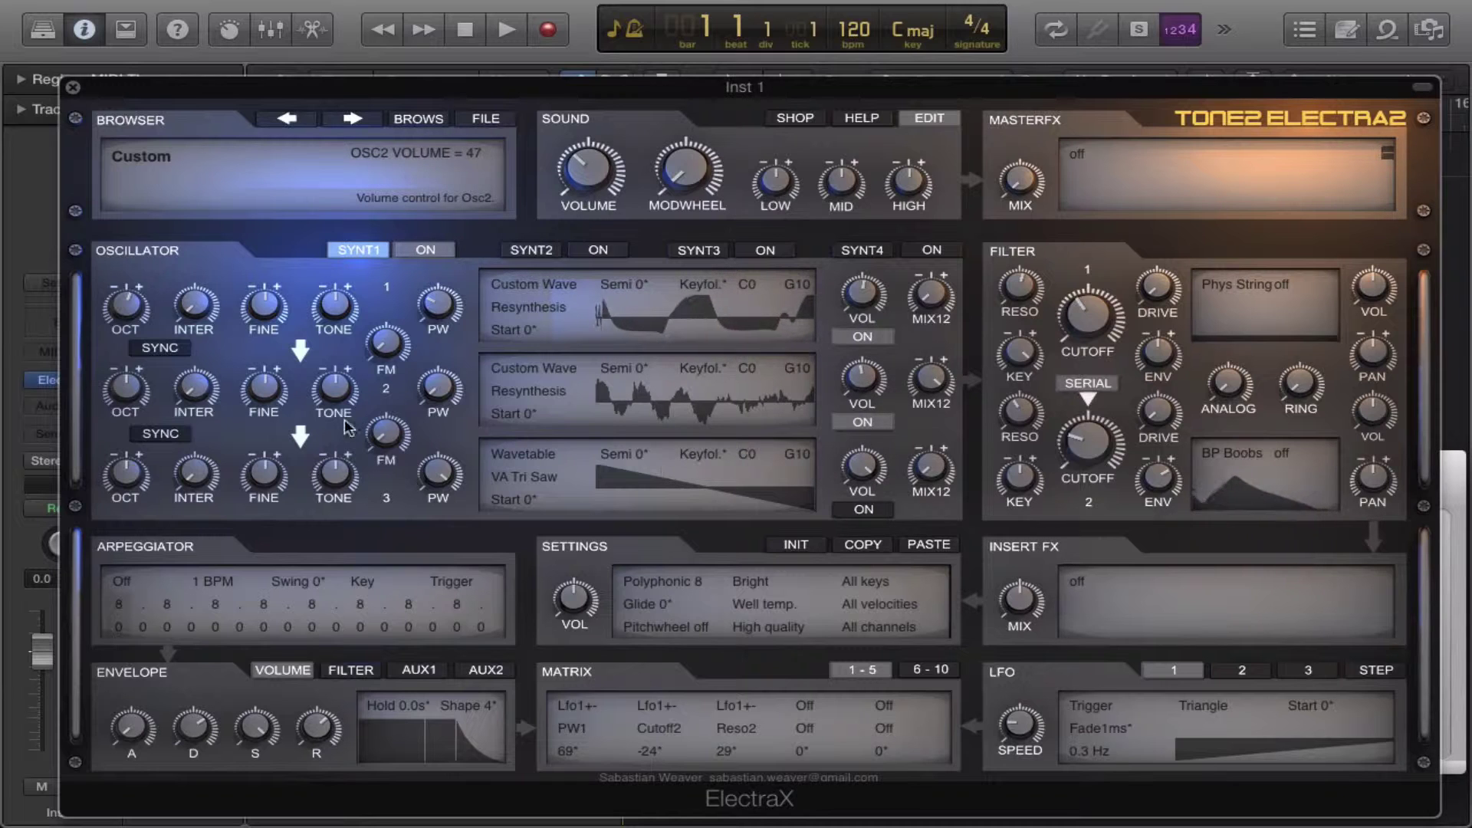
scroll(121, 422, up, 1)
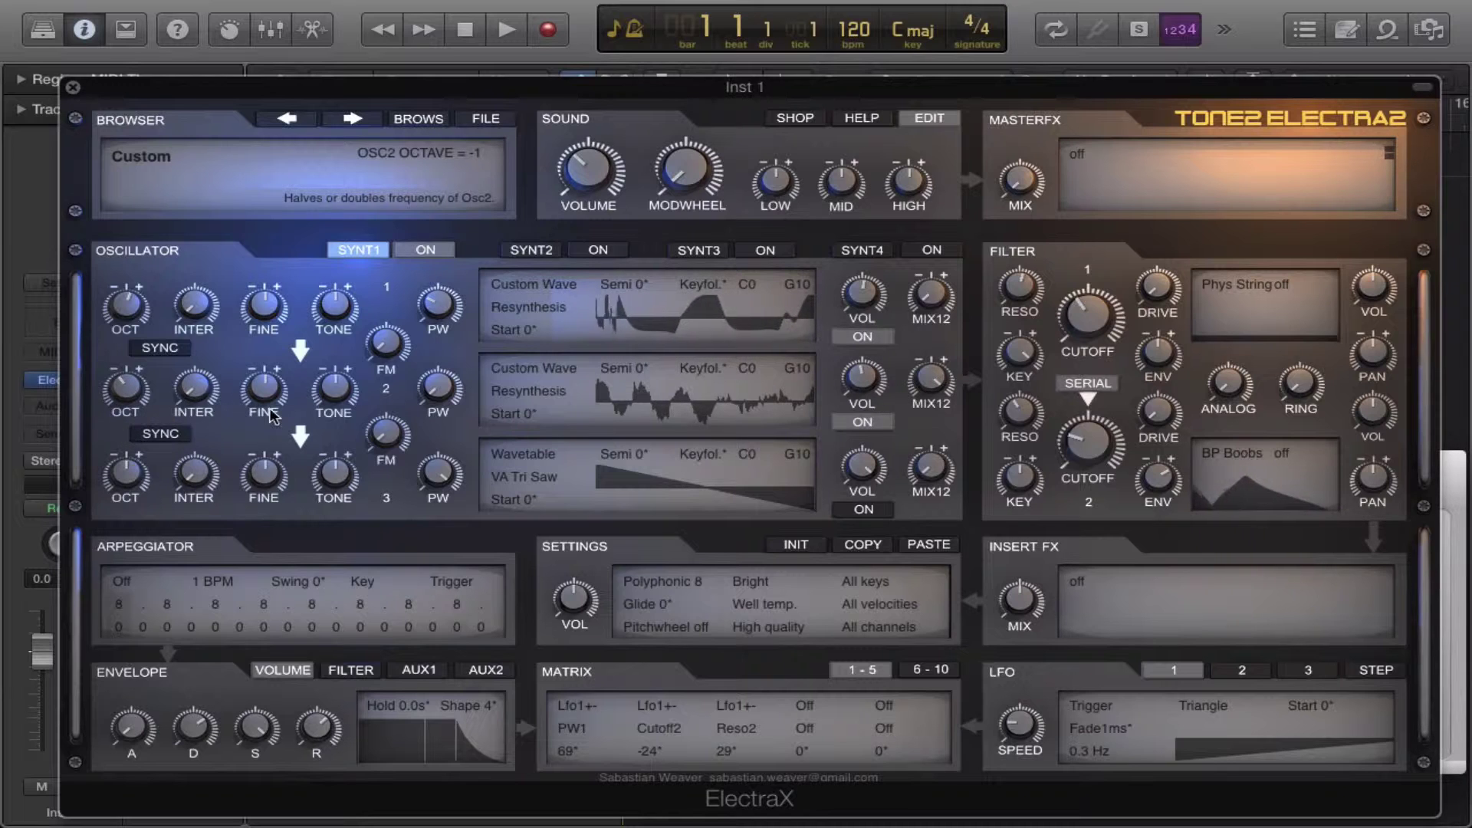
Step: Choose Smart Unison from the Insert FX effect list, running at full mix
click(1075, 578)
mouse_move(1137, 824)
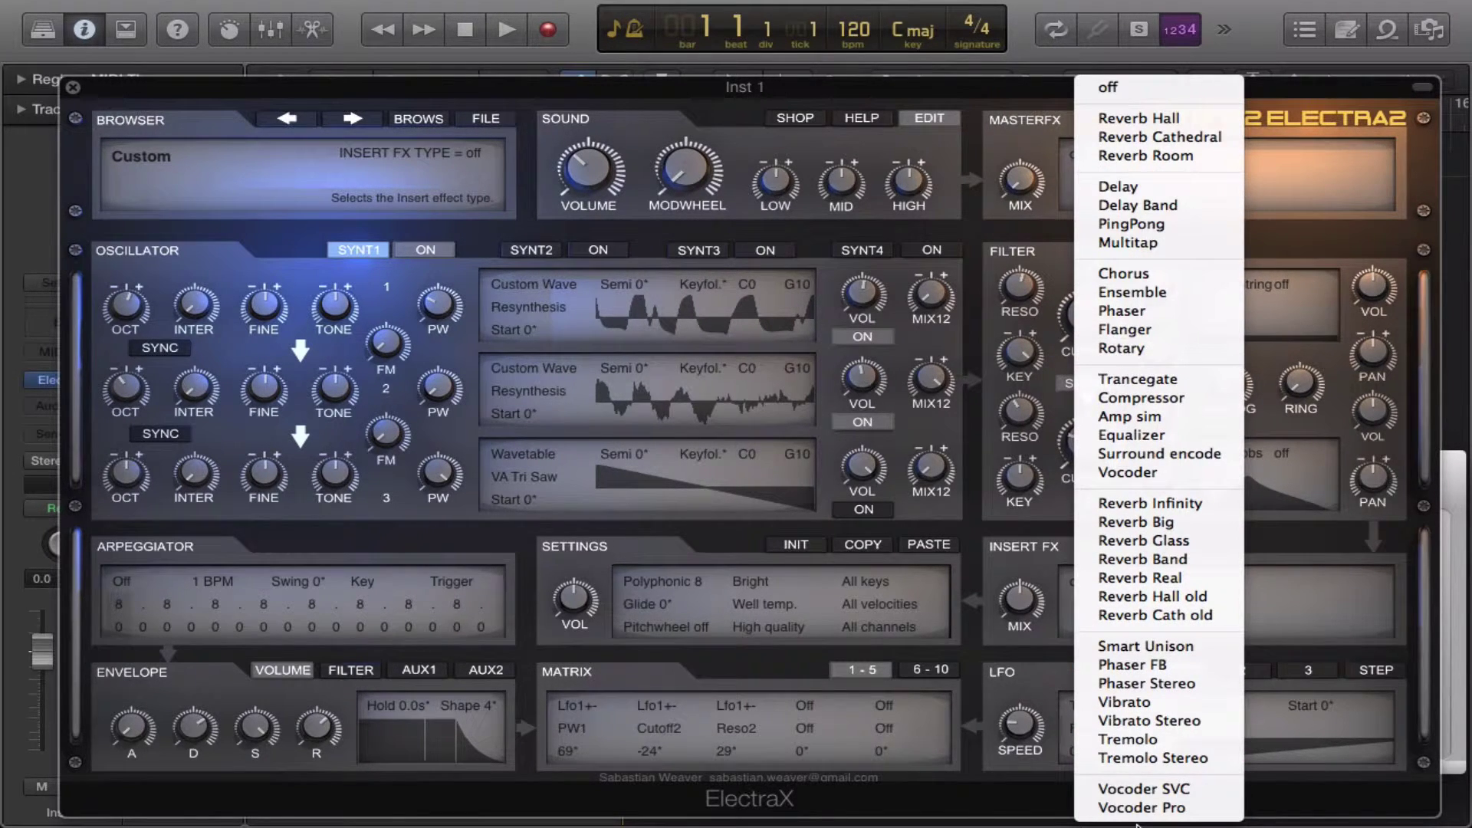
click(1125, 644)
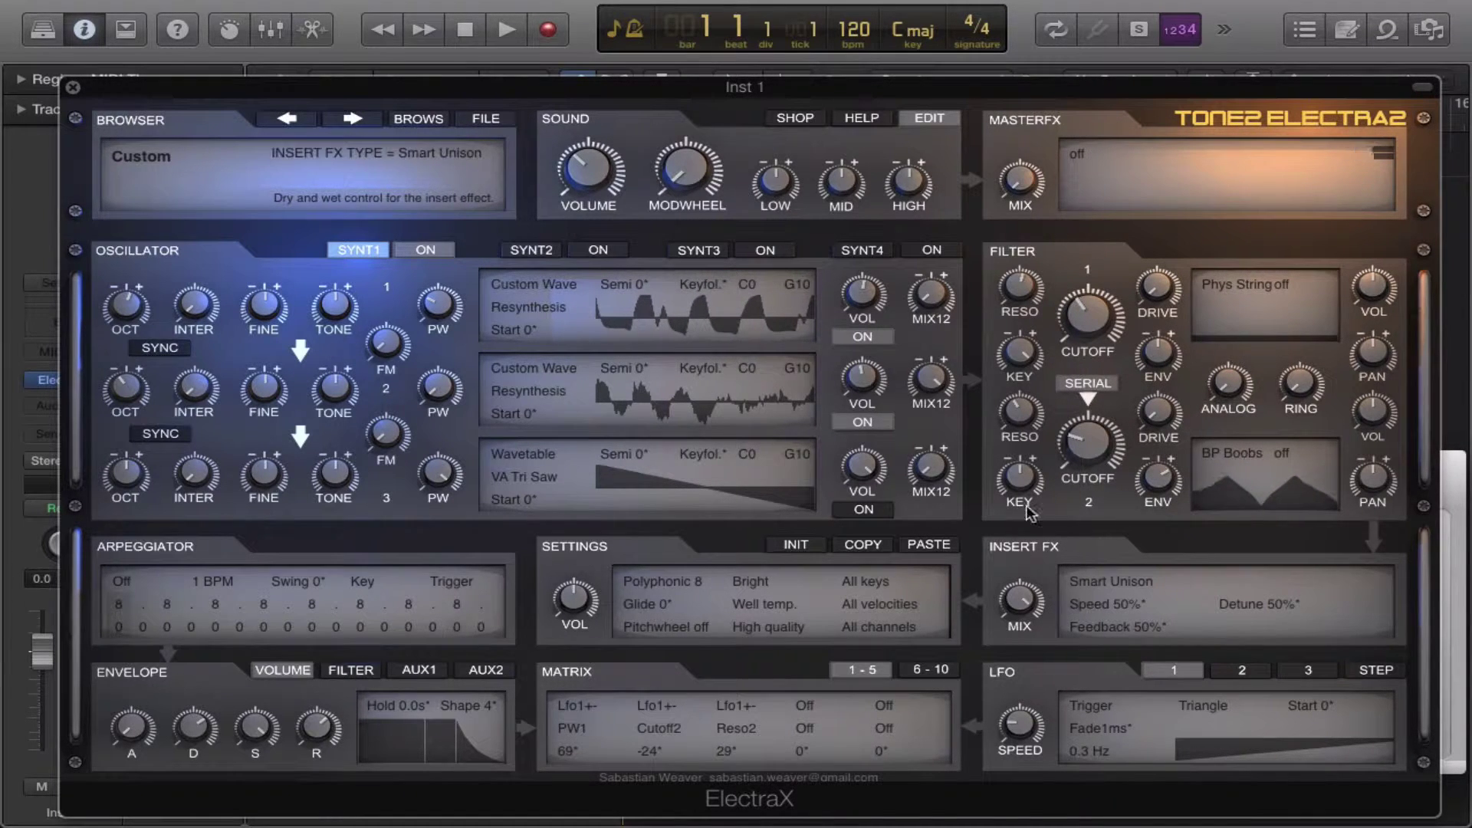
Step: Route Lfo2+- to the Matrix2 amount in matrix slot 4 at -46
click(800, 705)
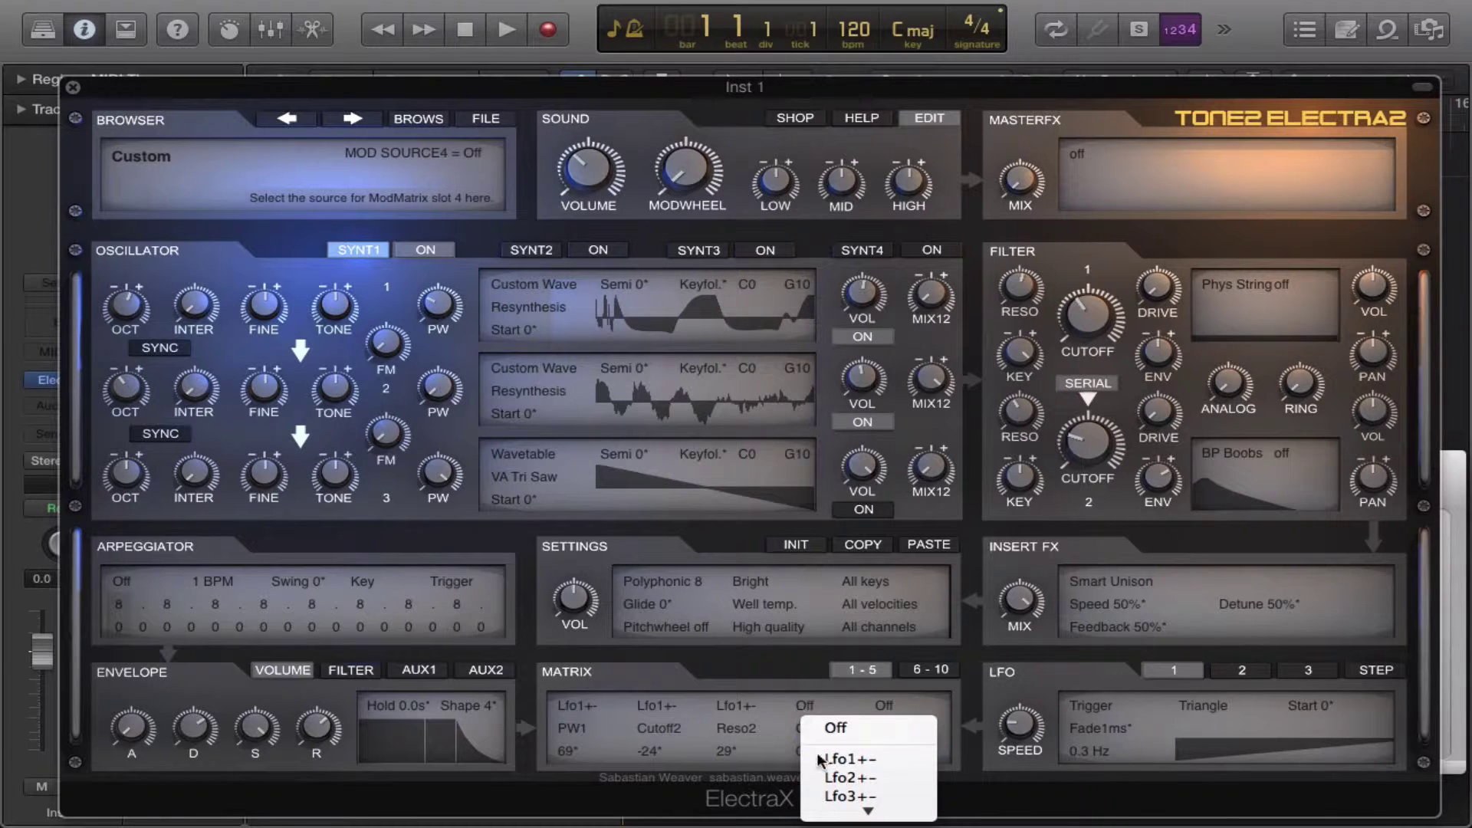
click(869, 538)
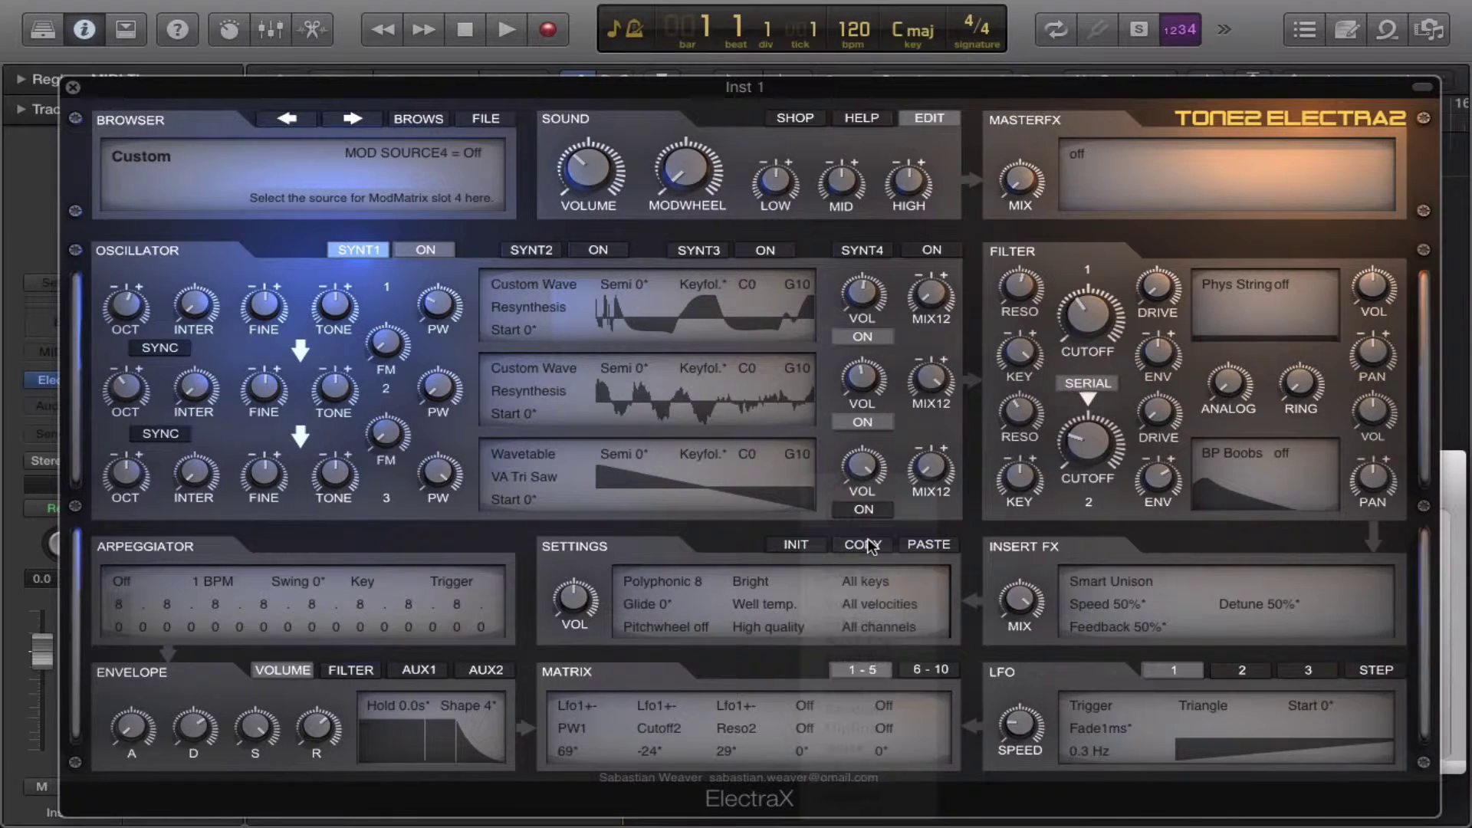
click(797, 726)
mouse_move(828, 824)
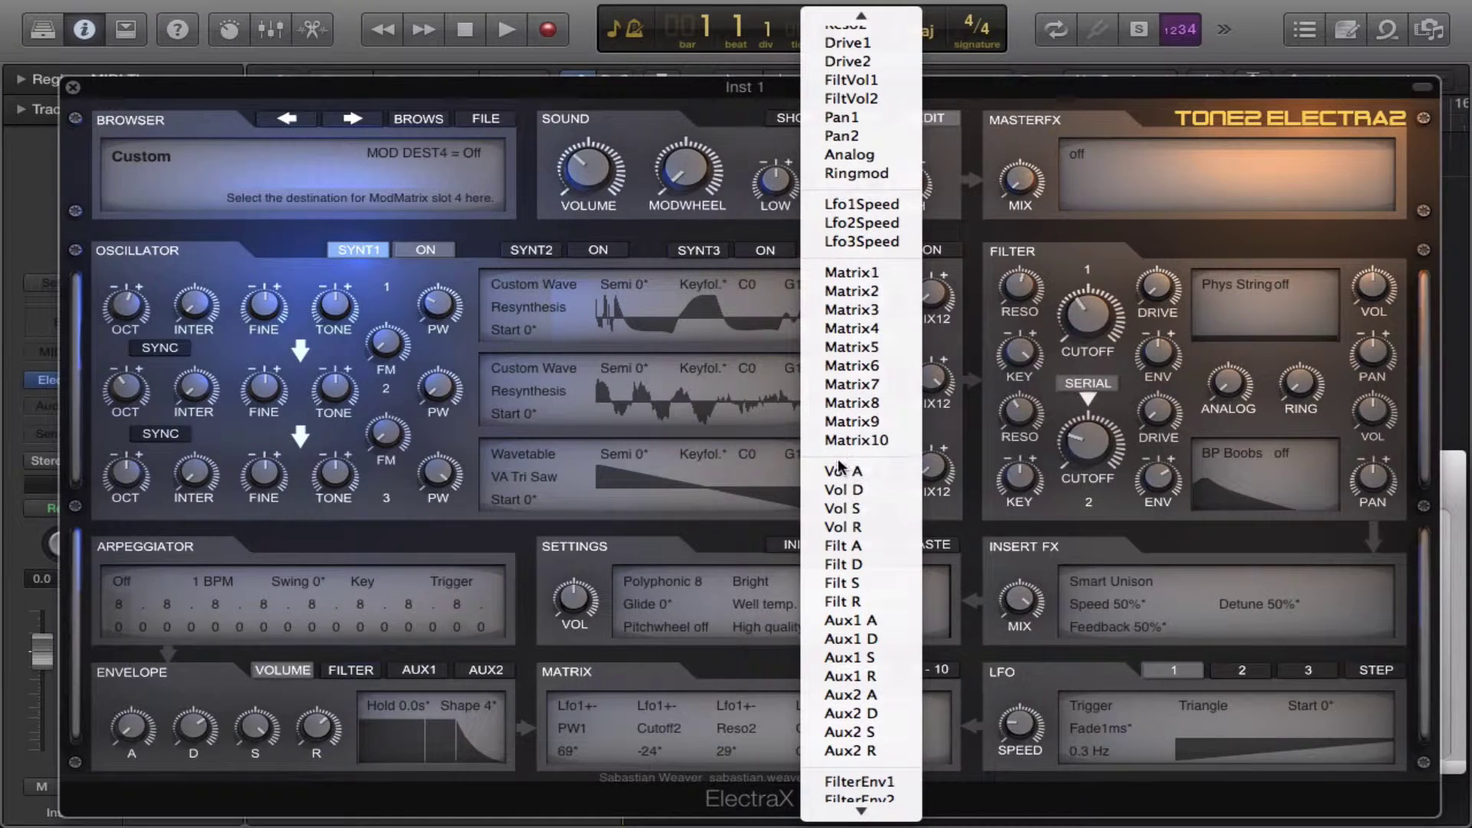
click(836, 290)
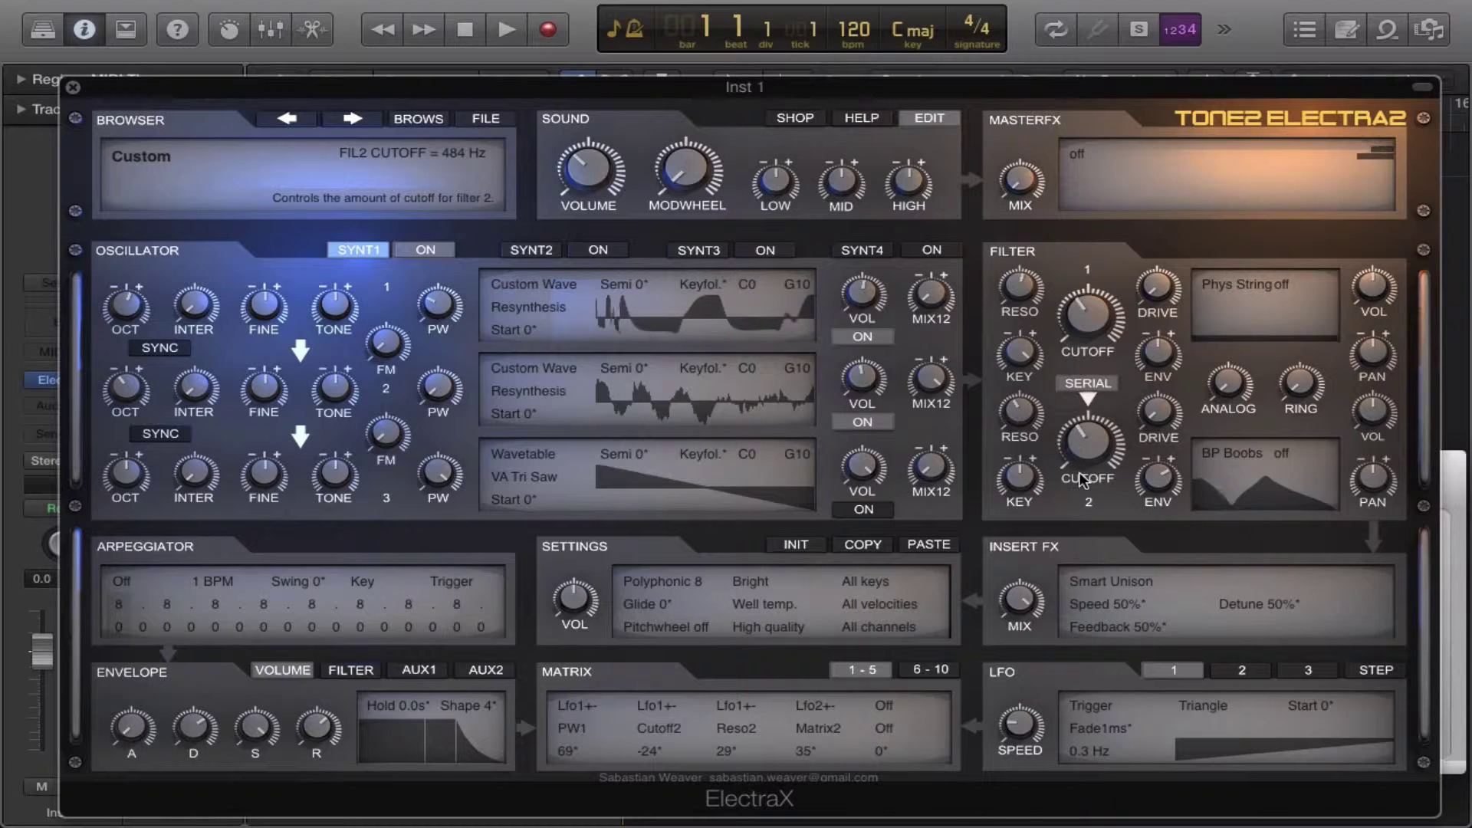
drag(811, 743, 788, 782)
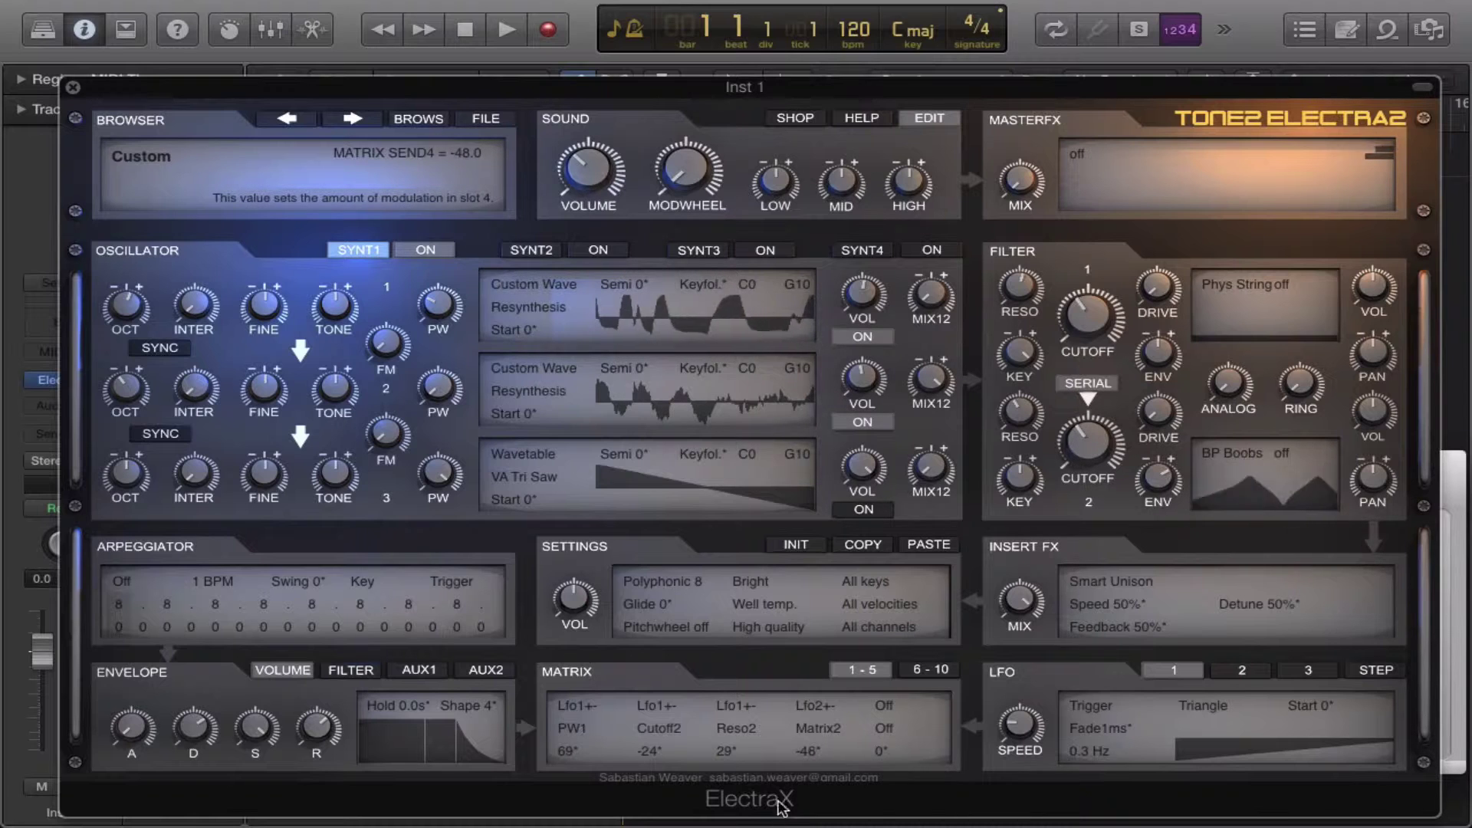
Step: Slow LFO 2's speed down to 0.7 Hz
click(1228, 673)
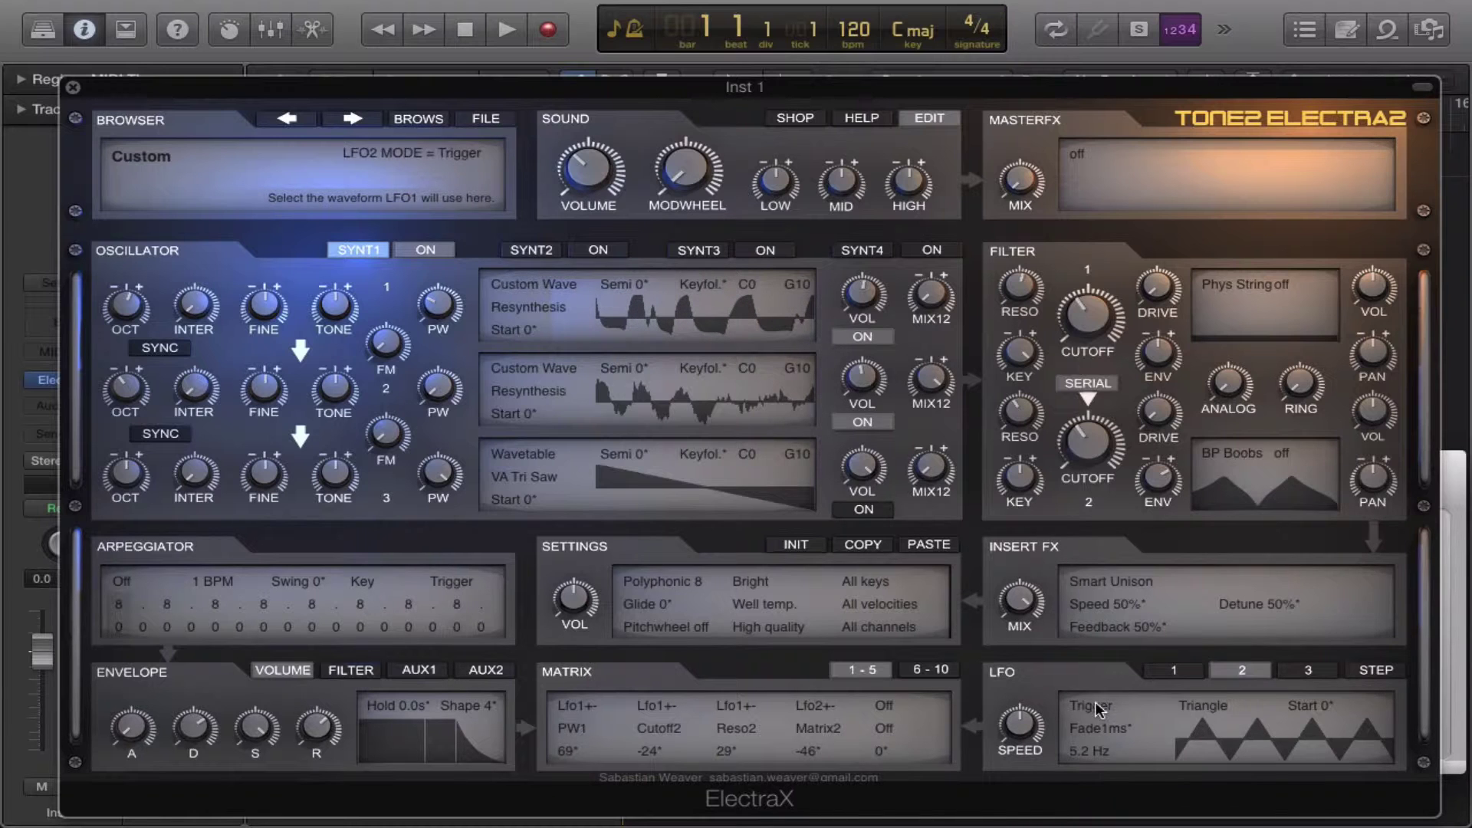
drag(1021, 726, 1033, 762)
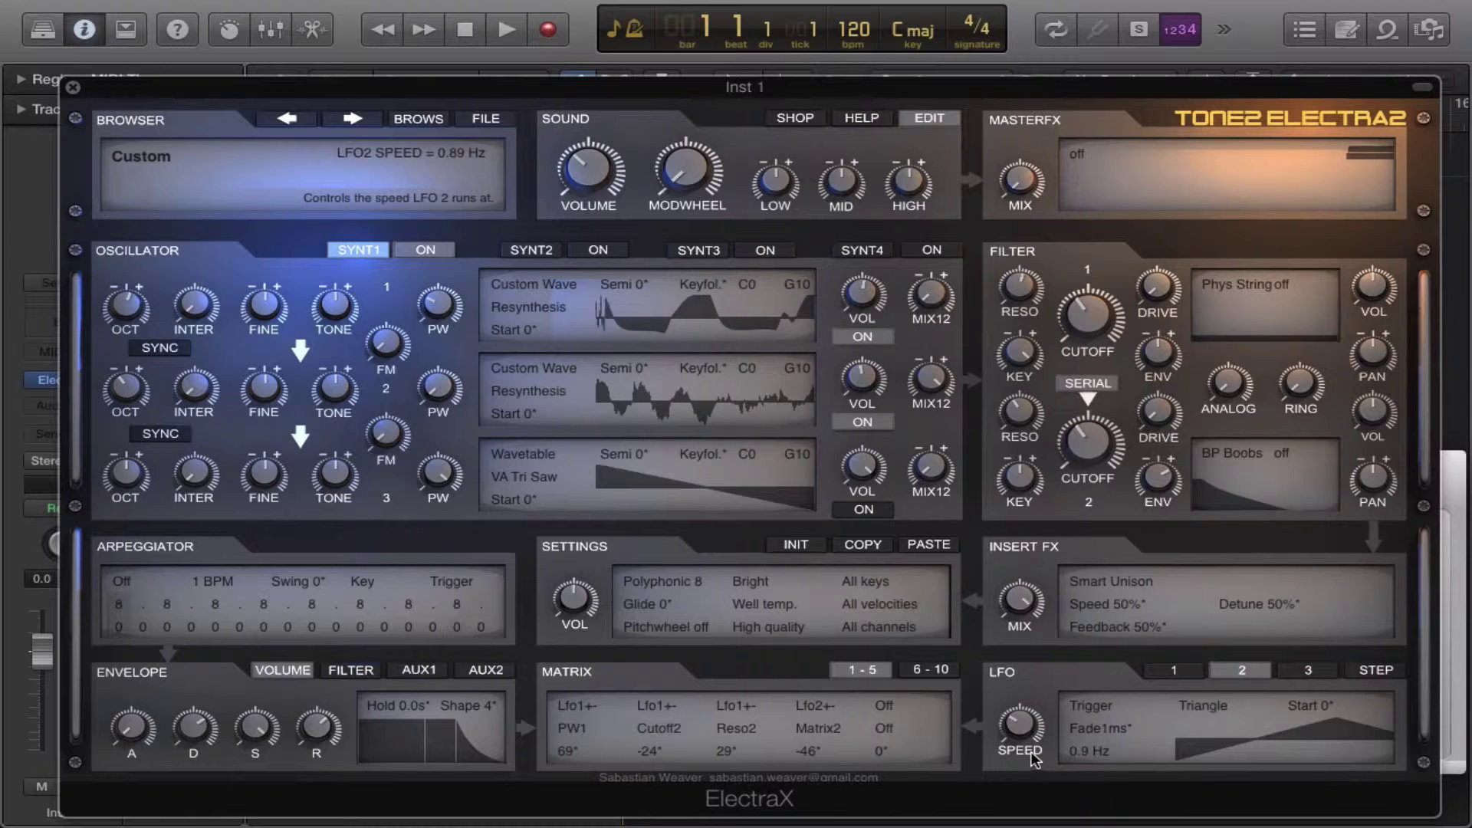
drag(1023, 730, 1023, 733)
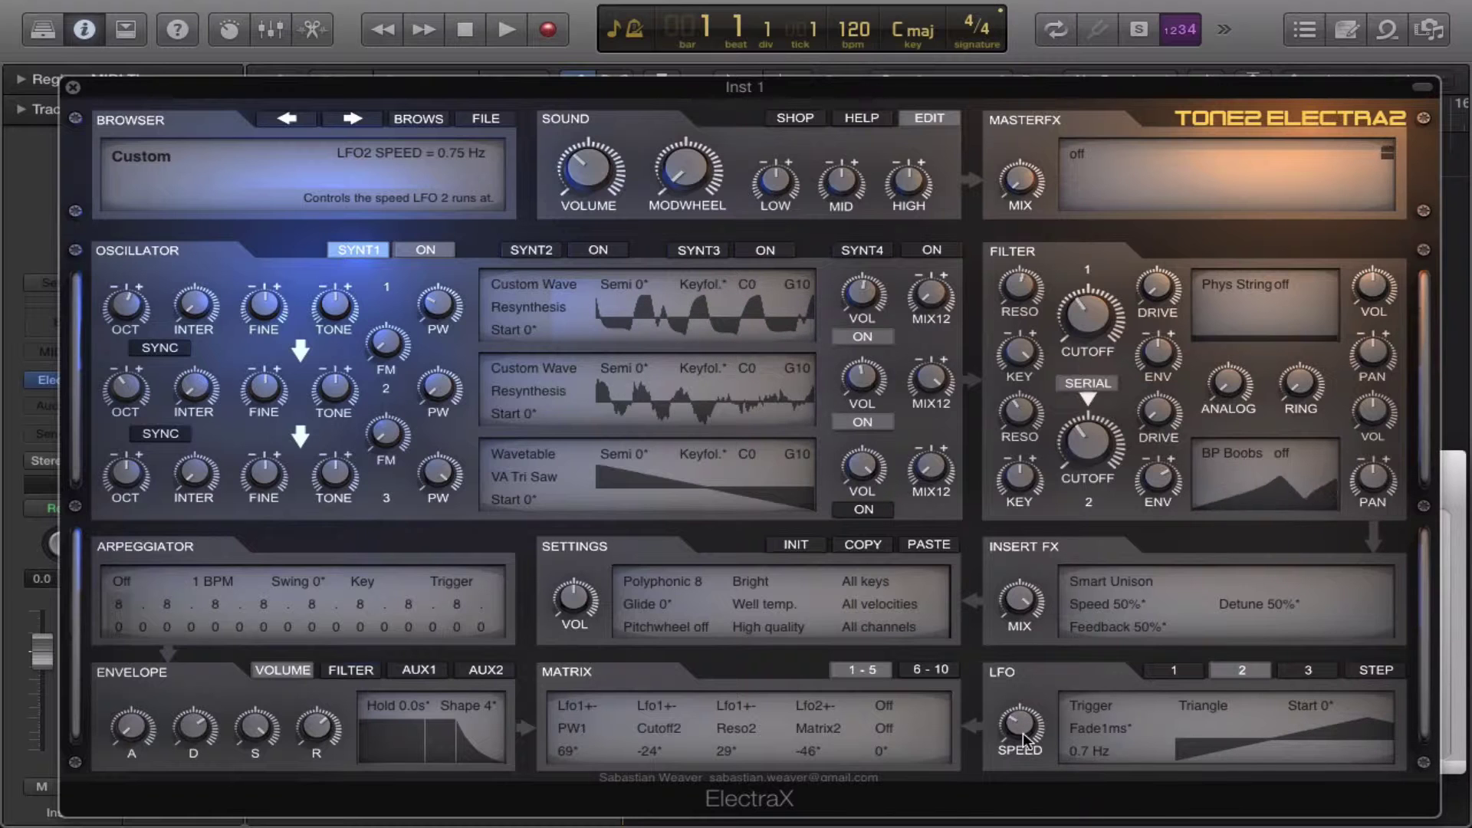
click(1085, 154)
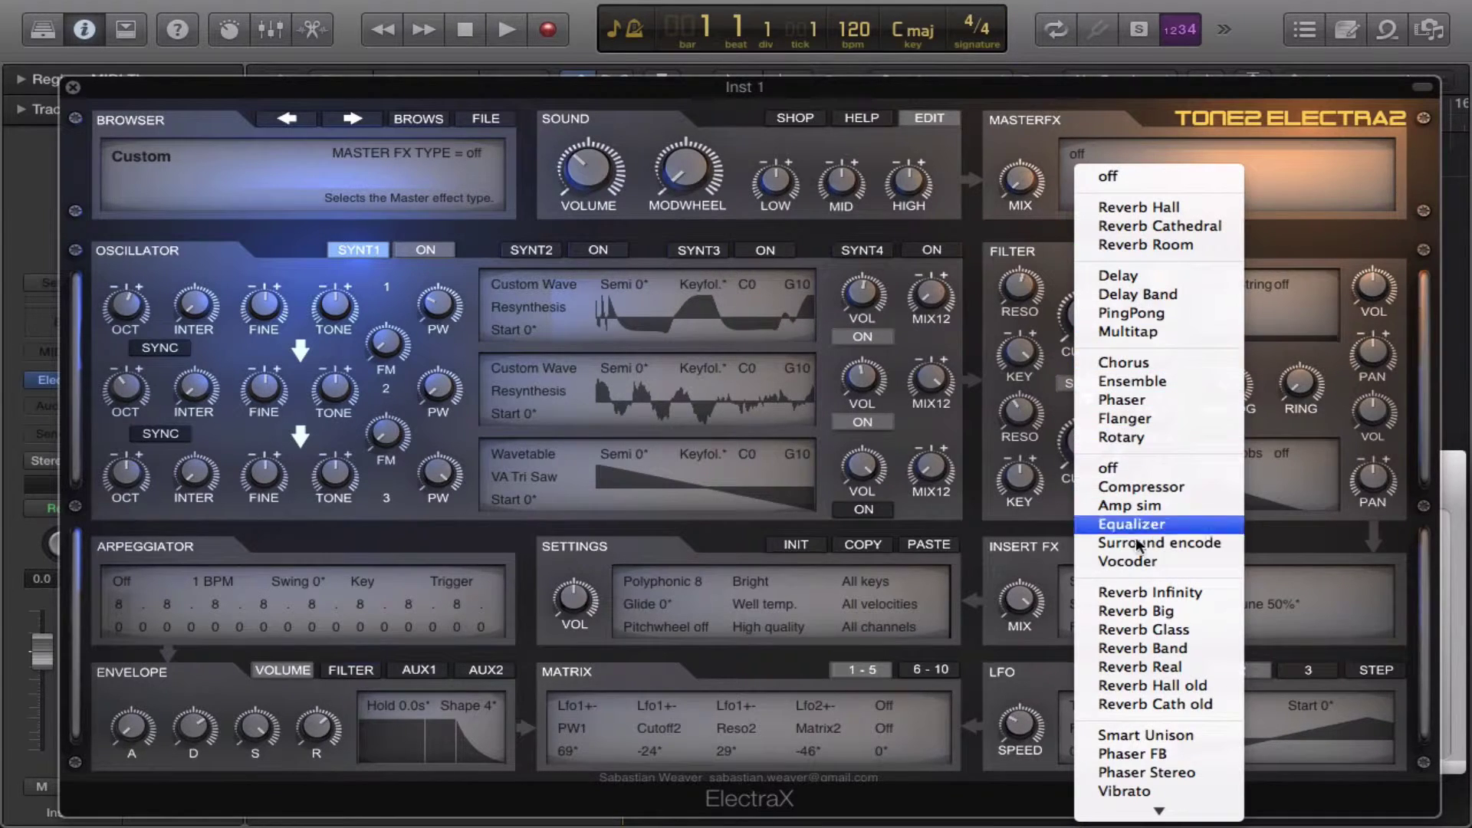
Step: Choose Reverb Big from the MasterFX effect type list
click(1147, 610)
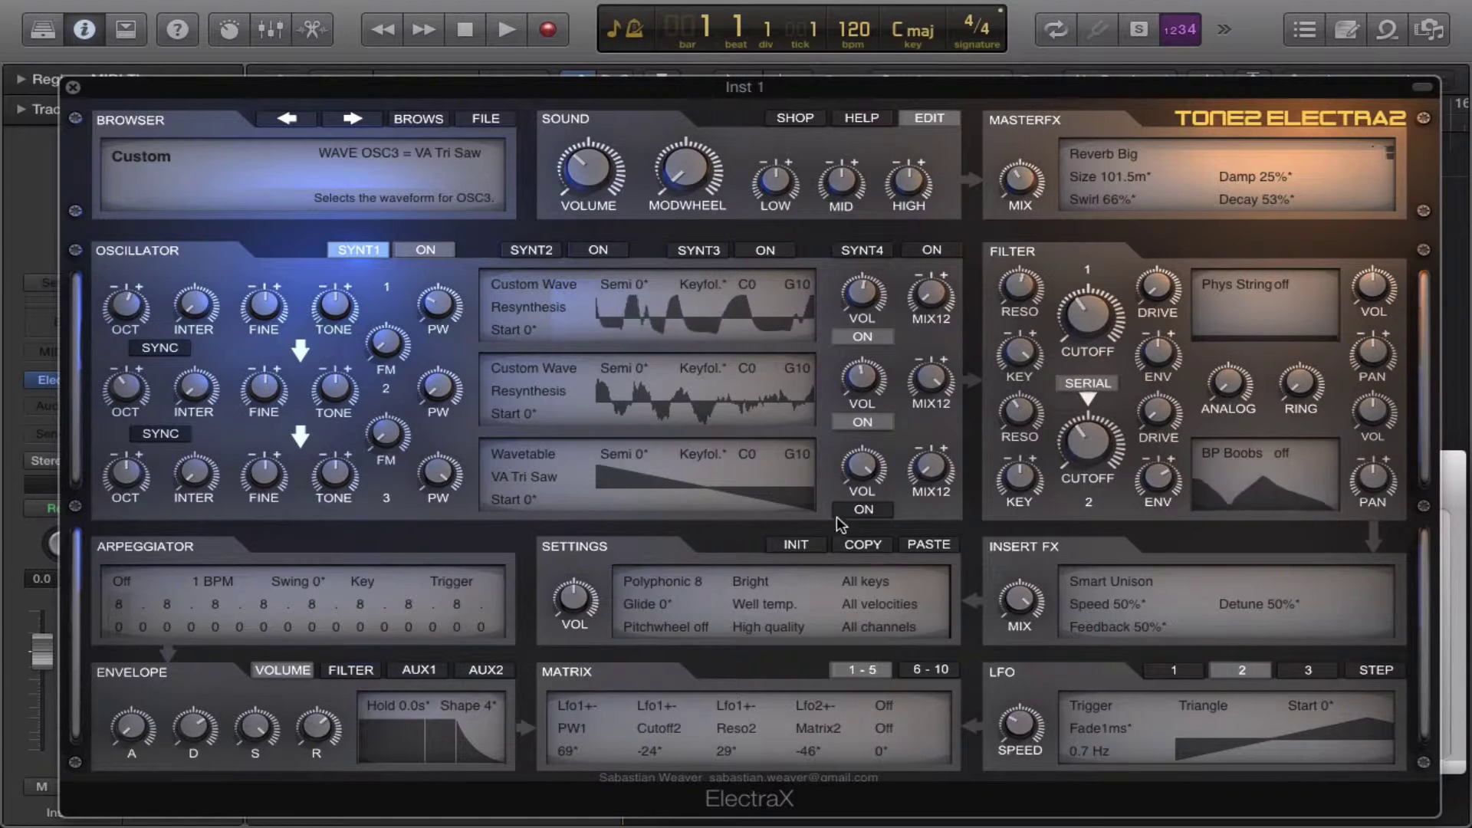
Step: Switch oscillator 3 to Ultrasaw with the Hypernoise 9x wave and Osc3 PW at -31
click(520, 474)
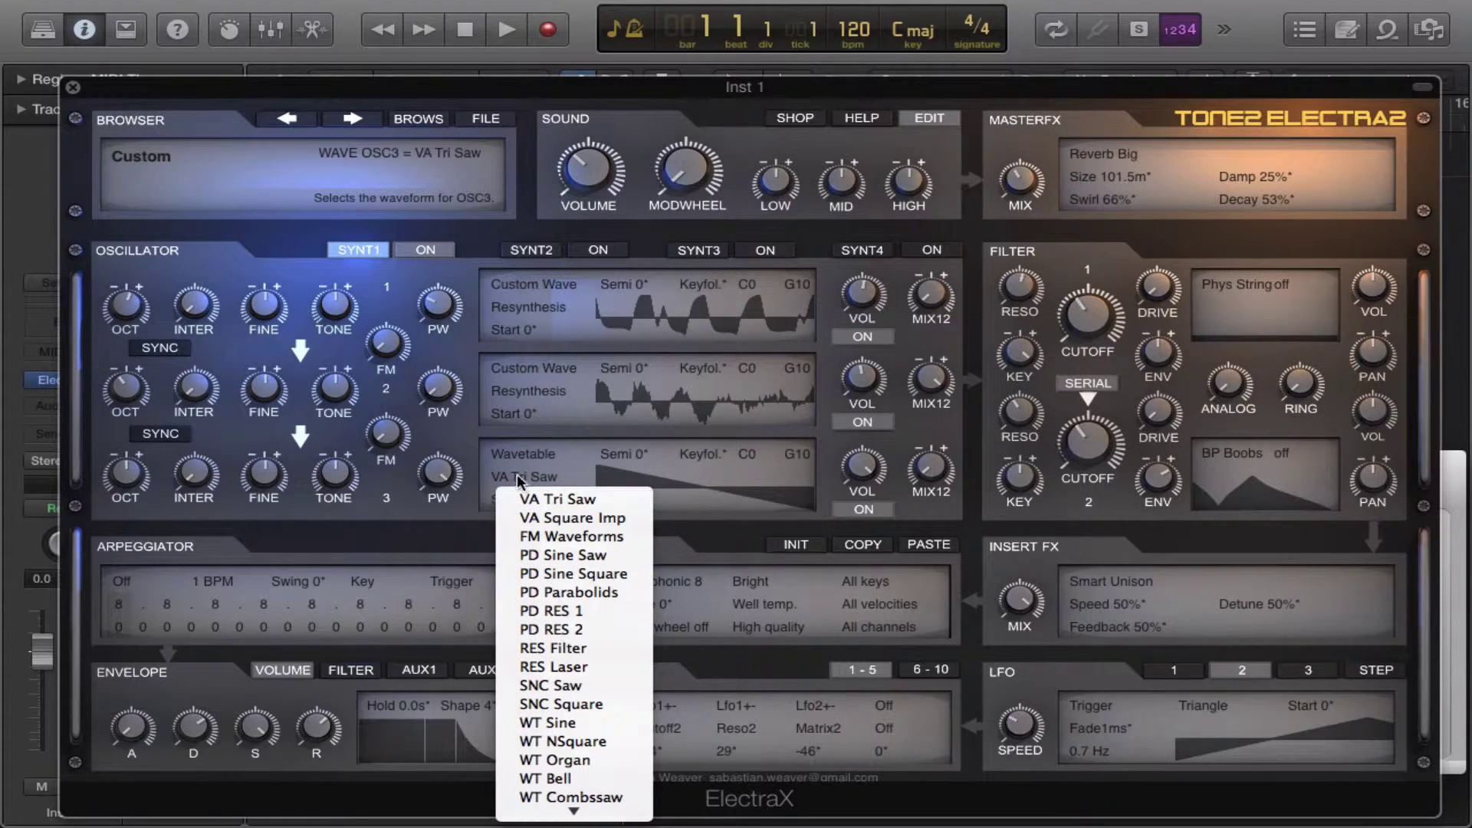
click(499, 451)
click(500, 454)
click(530, 494)
click(520, 472)
click(571, 650)
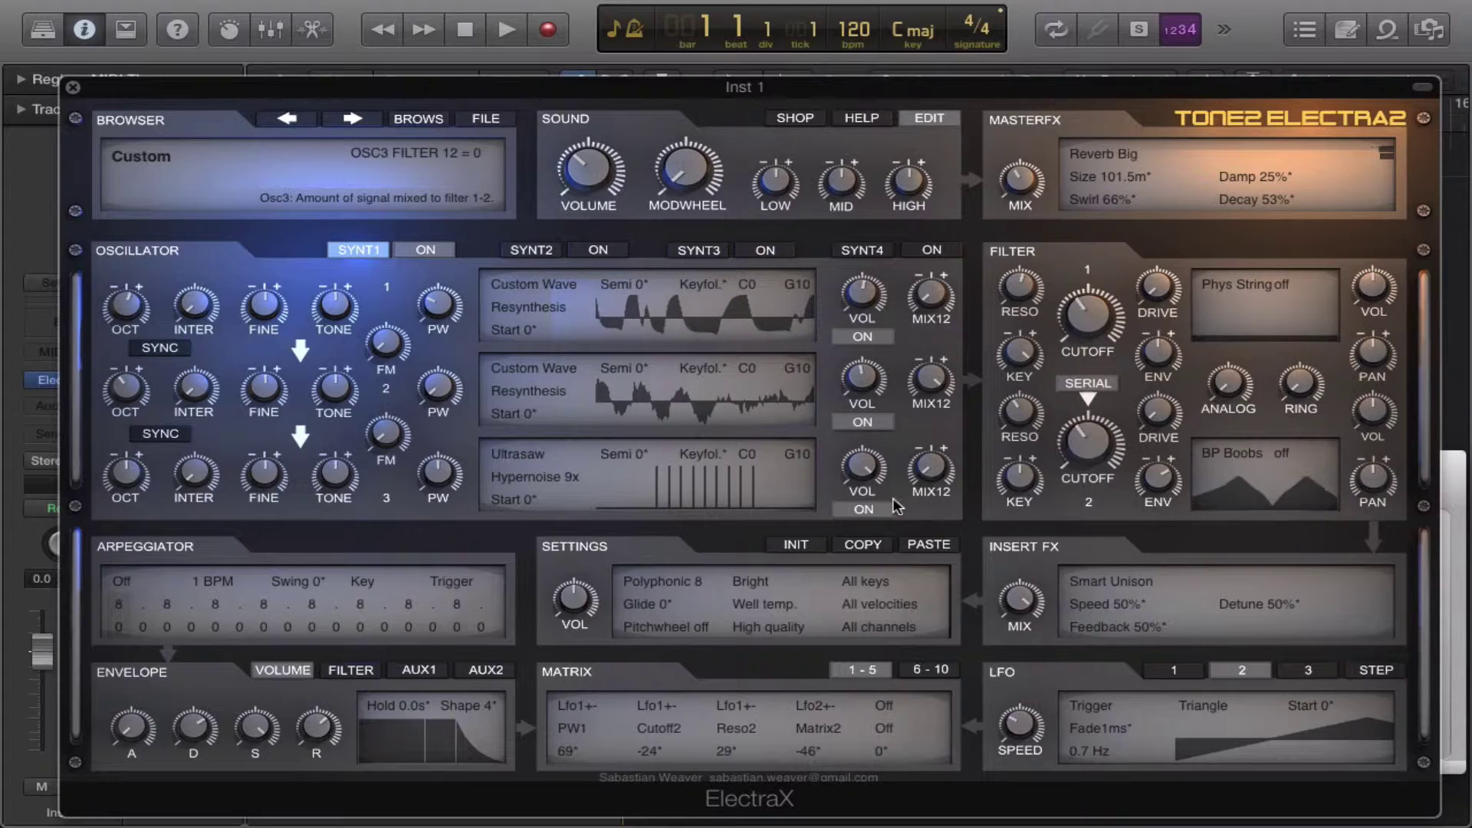
drag(438, 476, 452, 511)
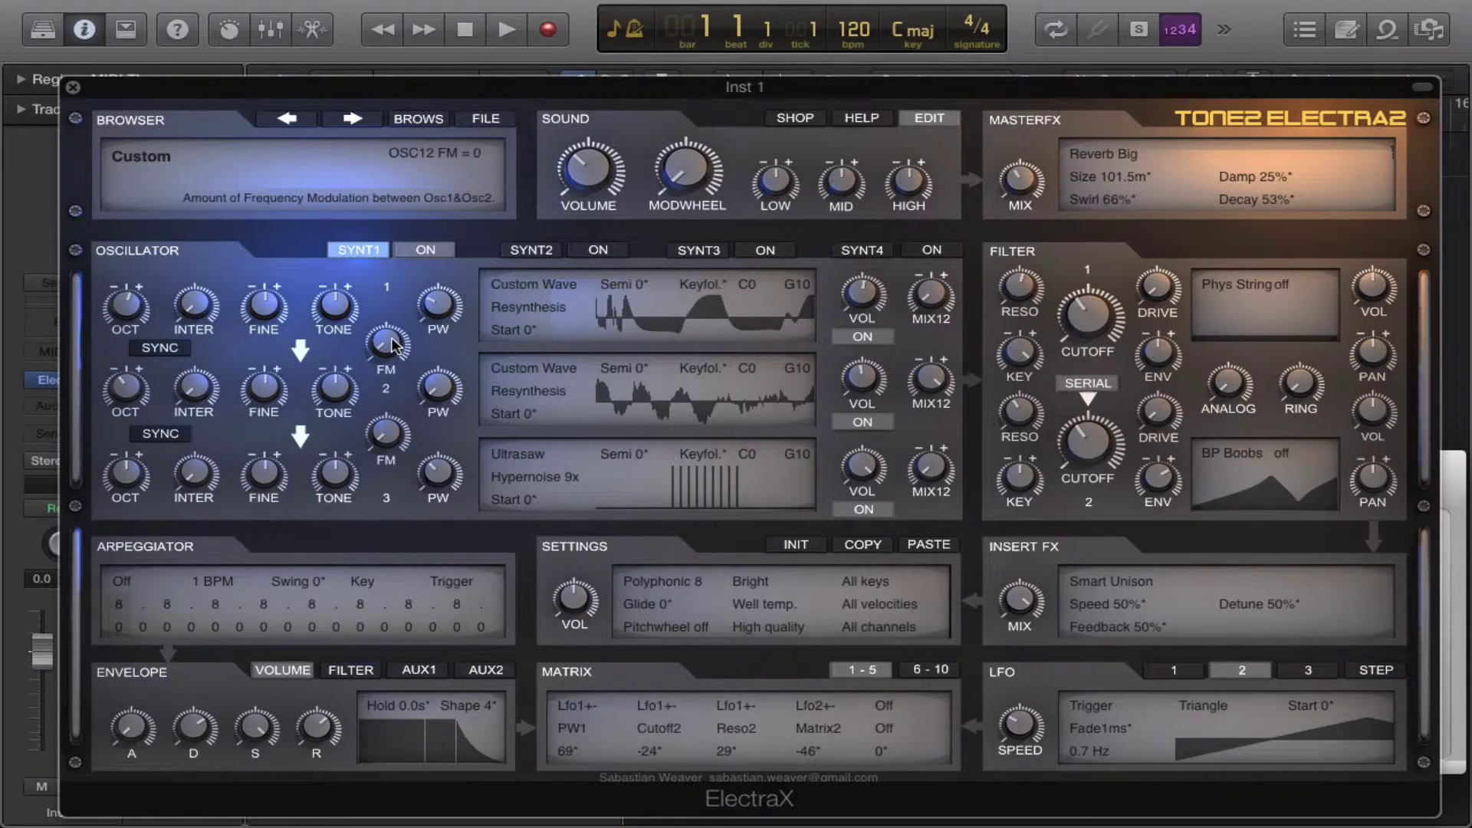
Step: Route Lfo1+- to FM2 in matrix slot 5 at amount 13
click(885, 703)
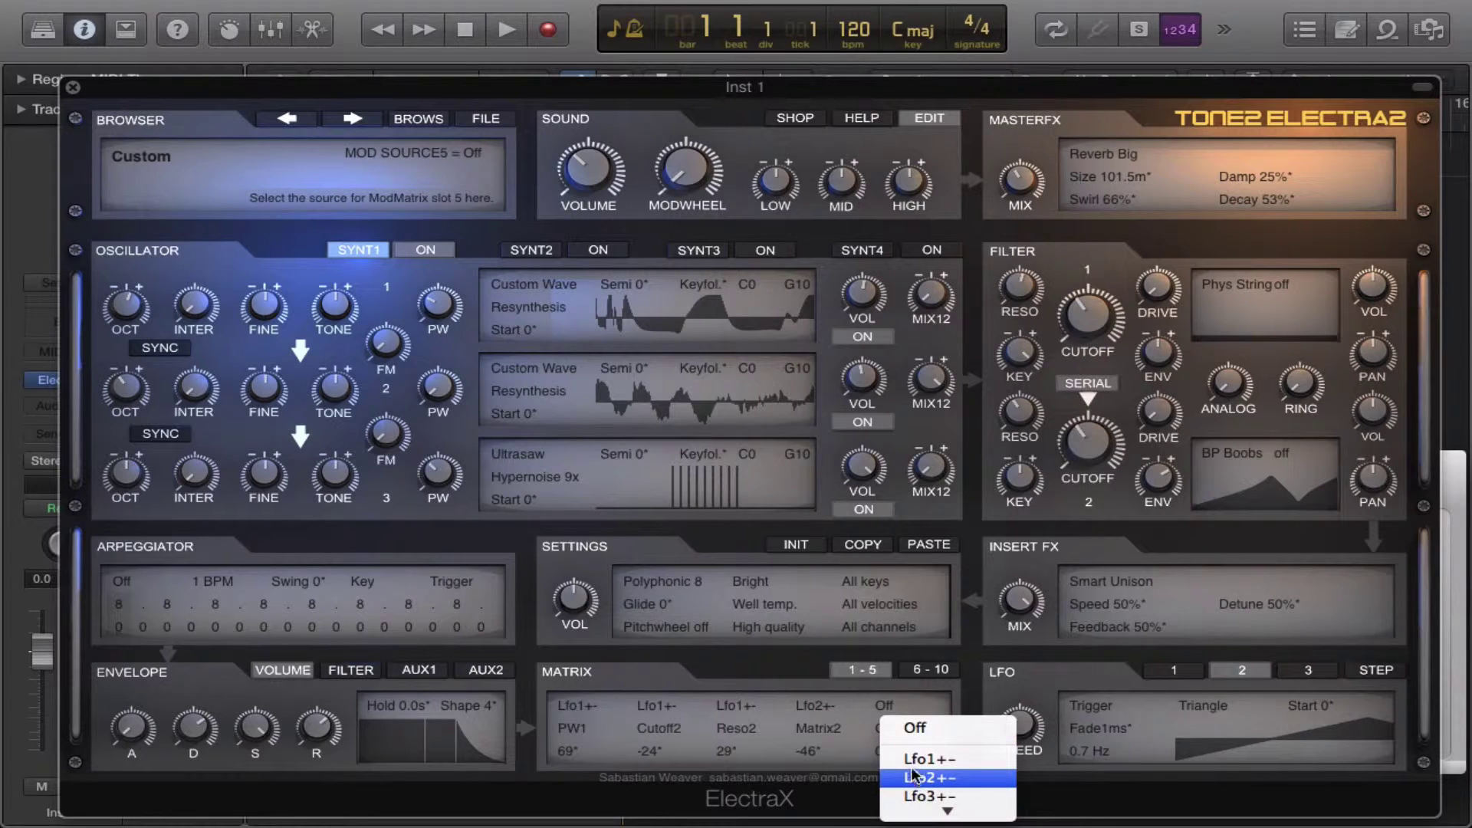
click(915, 759)
click(886, 728)
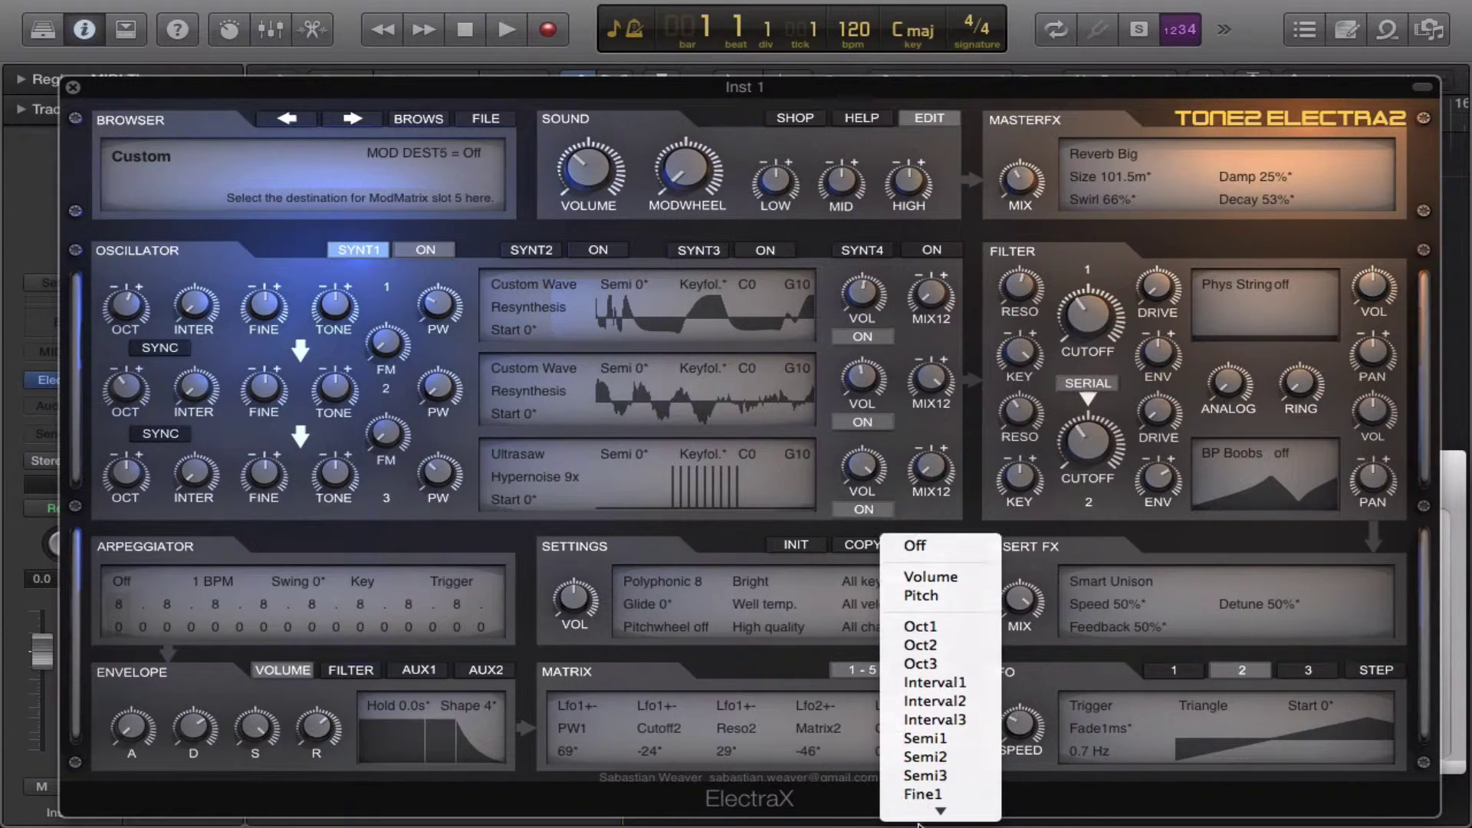
scroll(908, 792, down, 5)
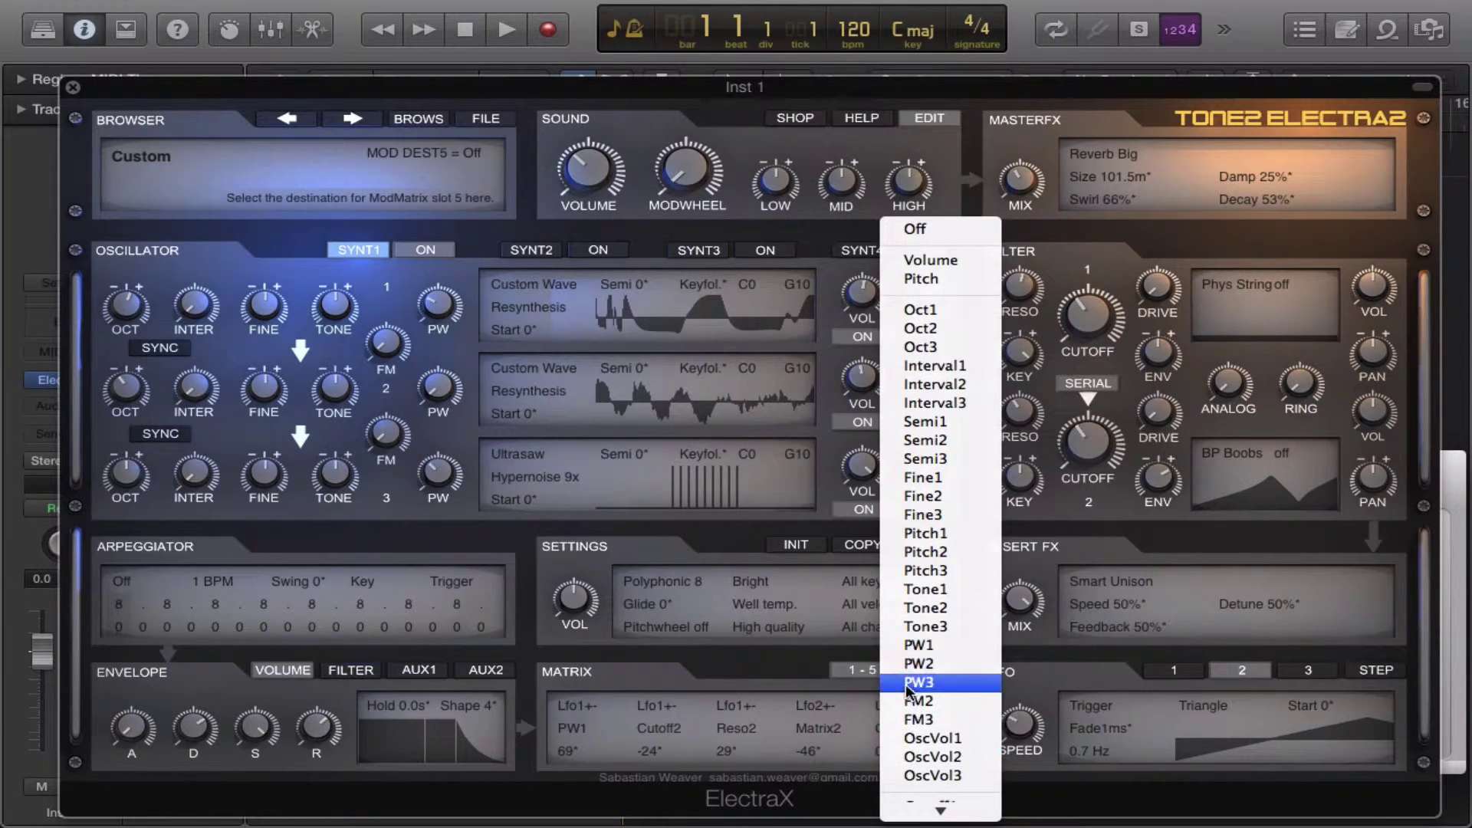
click(907, 701)
drag(888, 747, 889, 738)
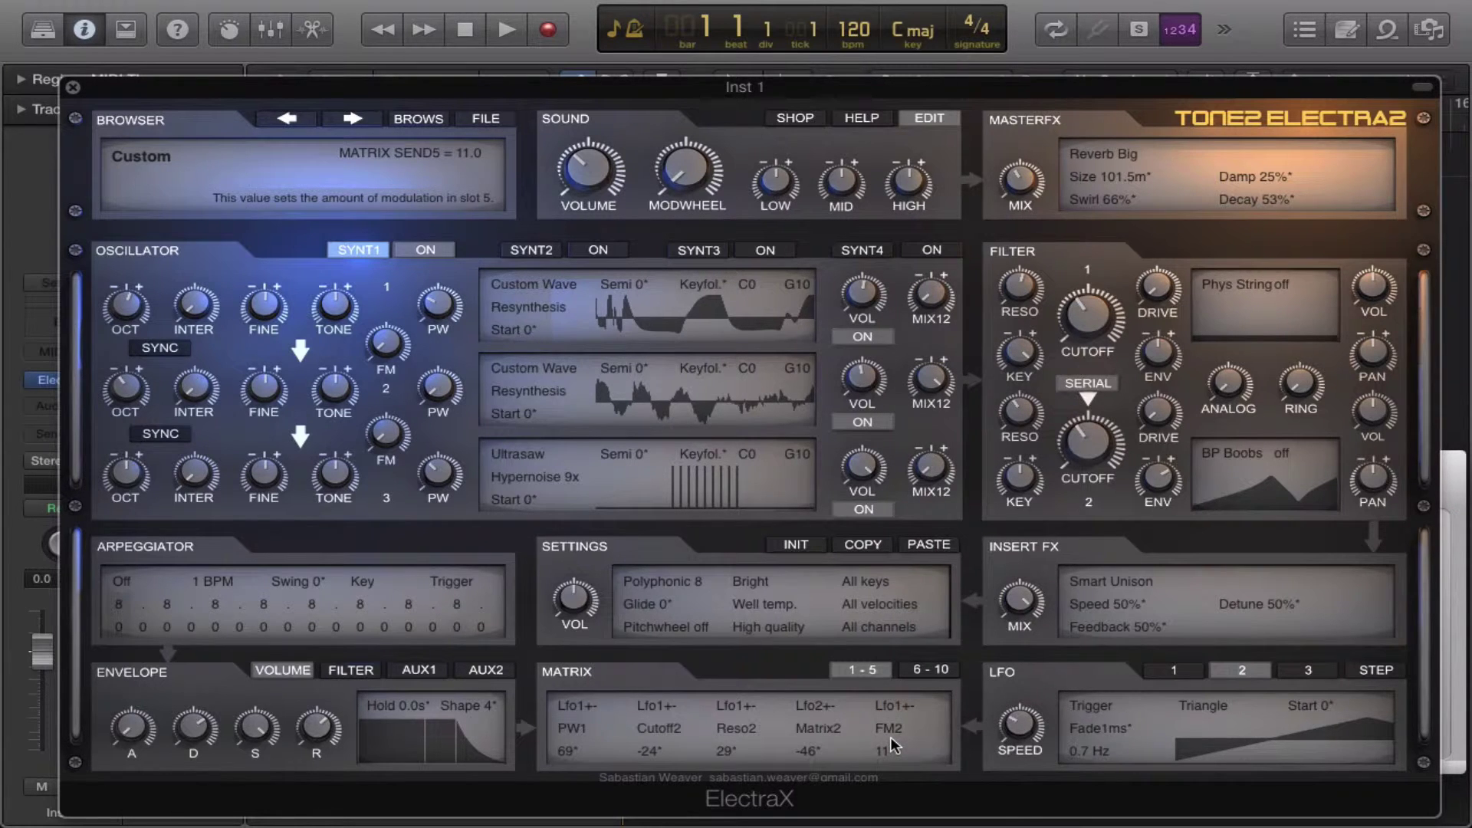
Step: Lower the Osc1–Osc2 FM amount from 13 to 7
scroll(890, 740, up, 2)
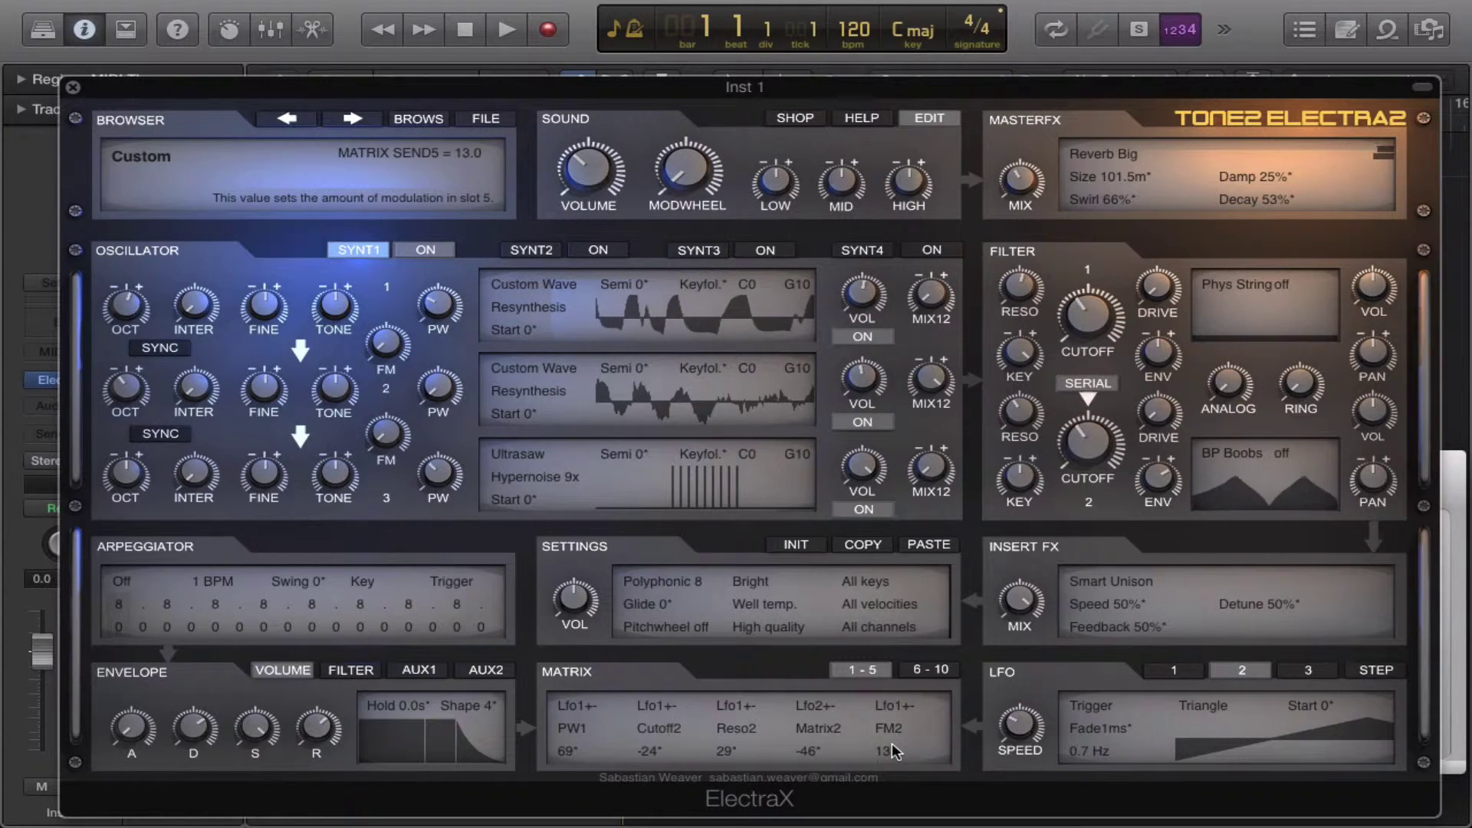
mouse_move(828, 744)
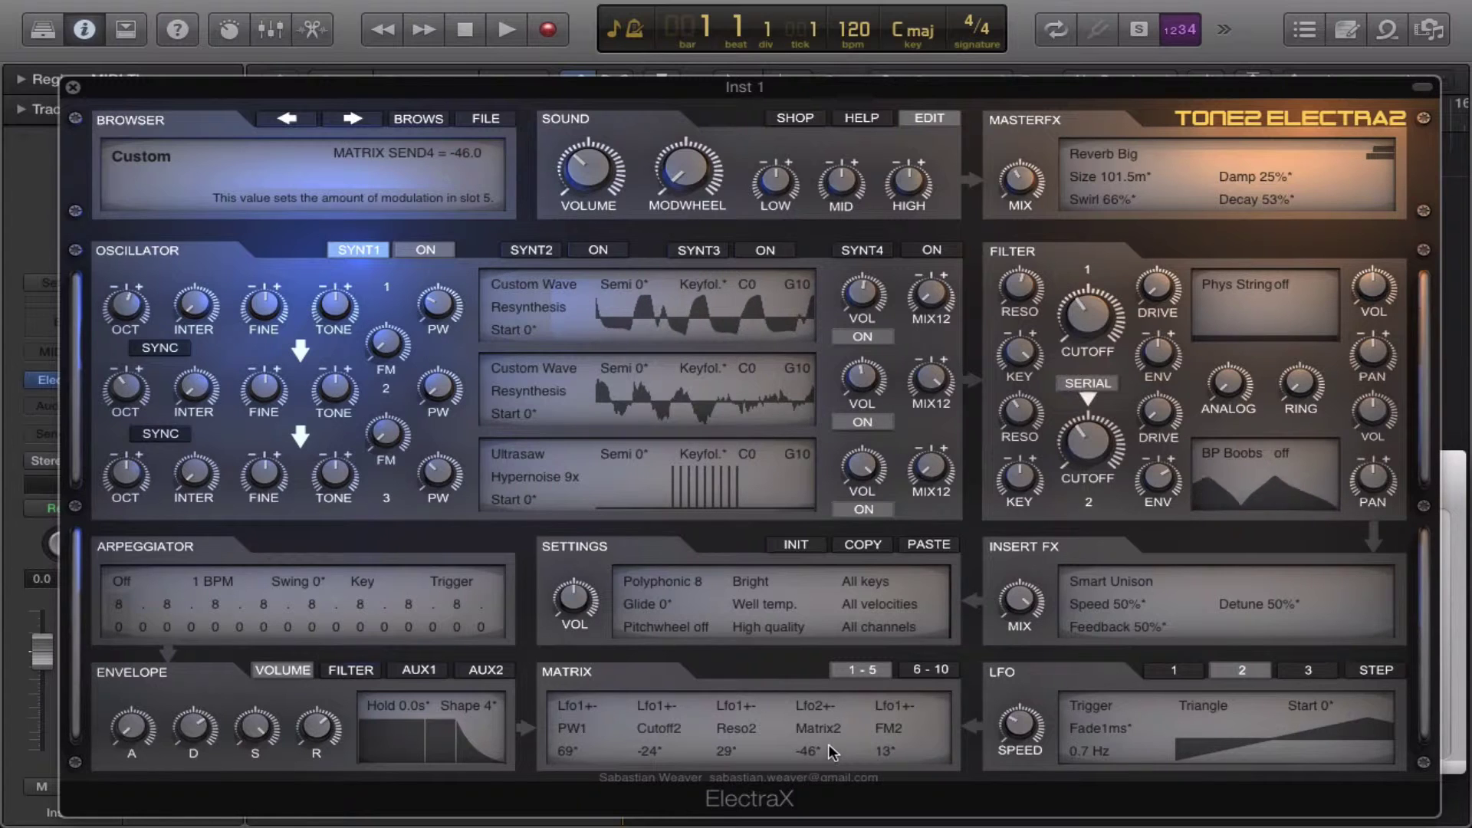
mouse_move(905, 697)
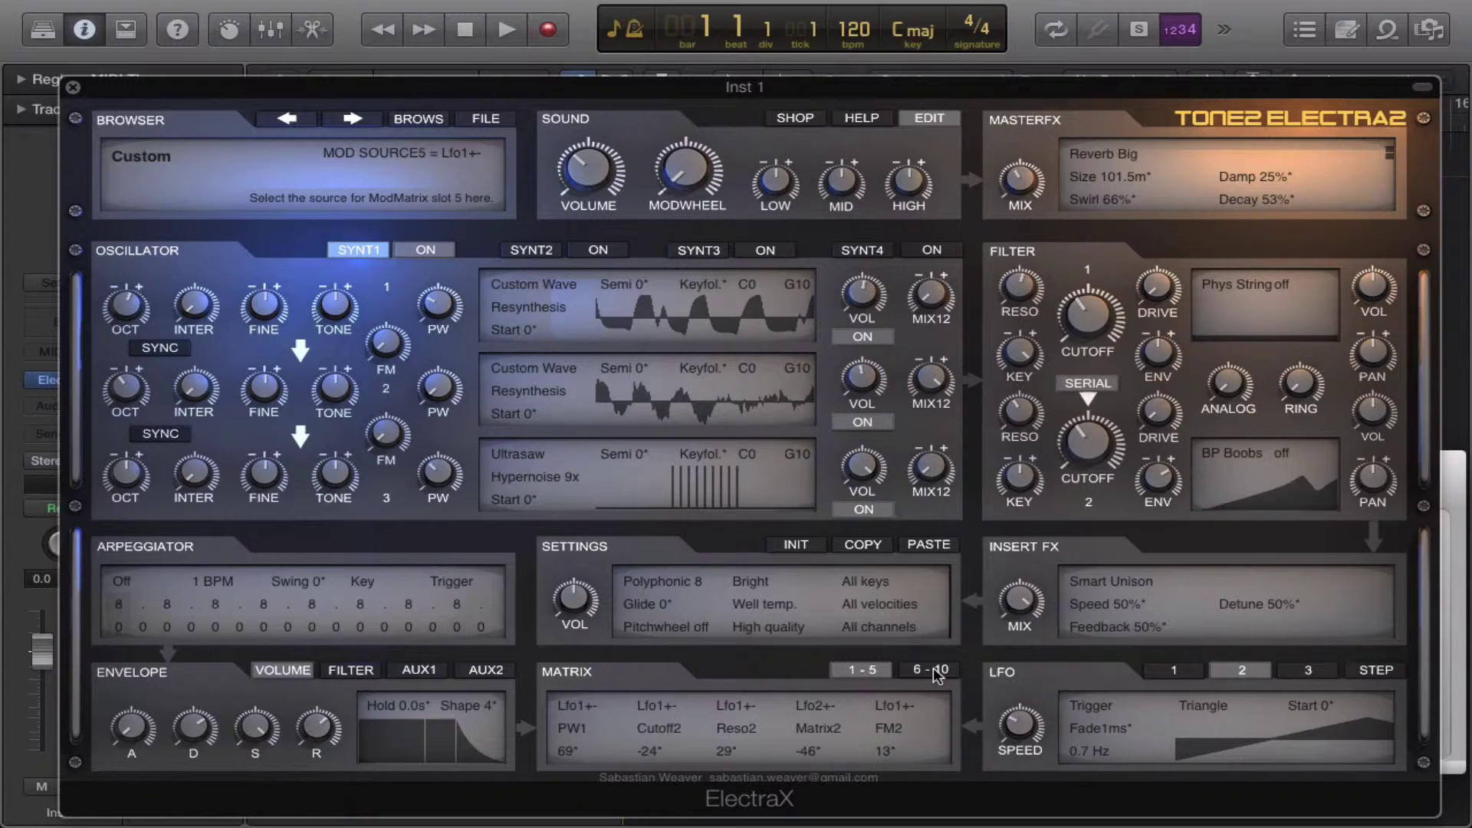
mouse_move(383, 324)
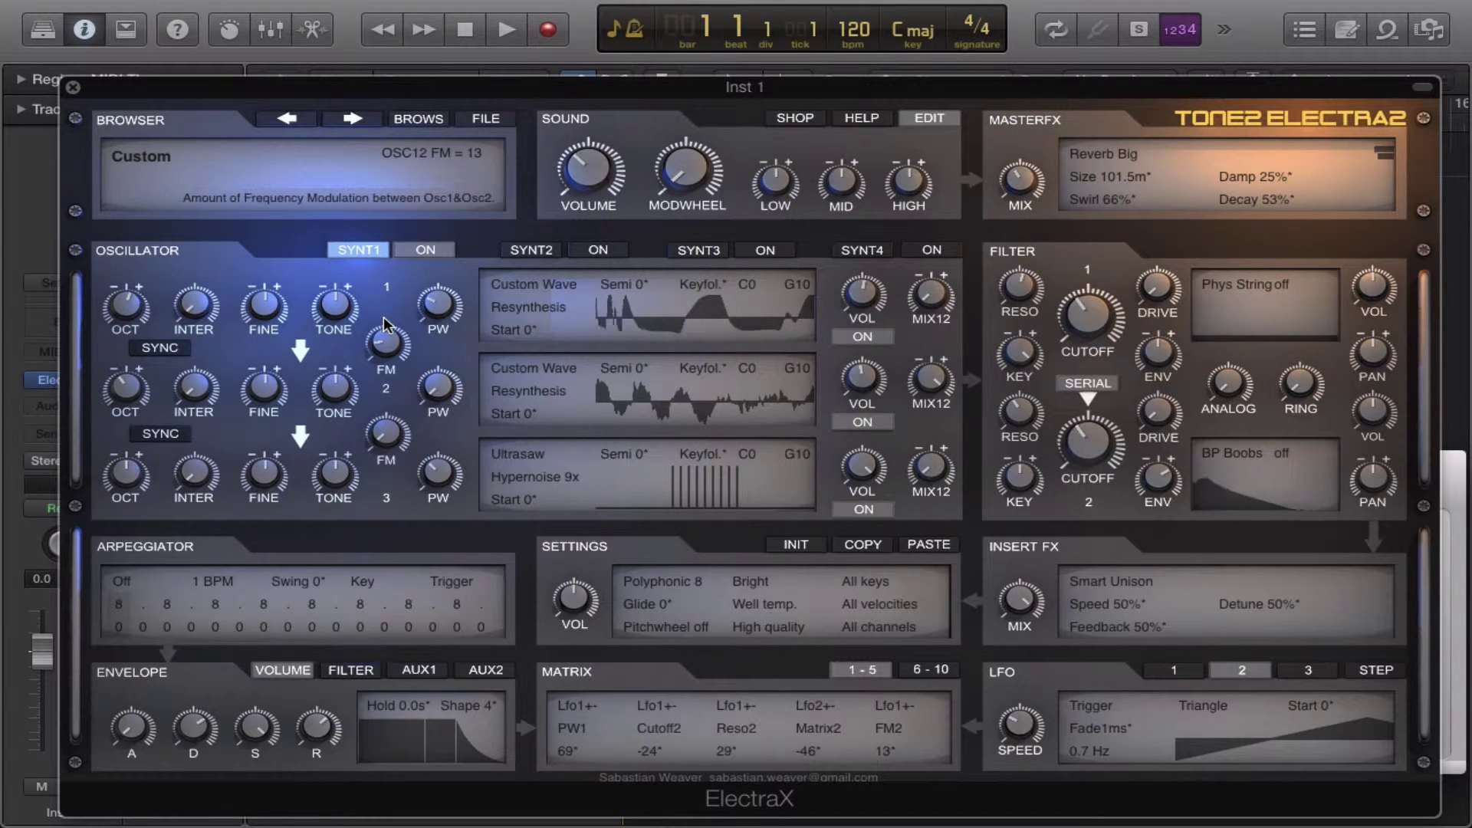
drag(388, 347, 395, 357)
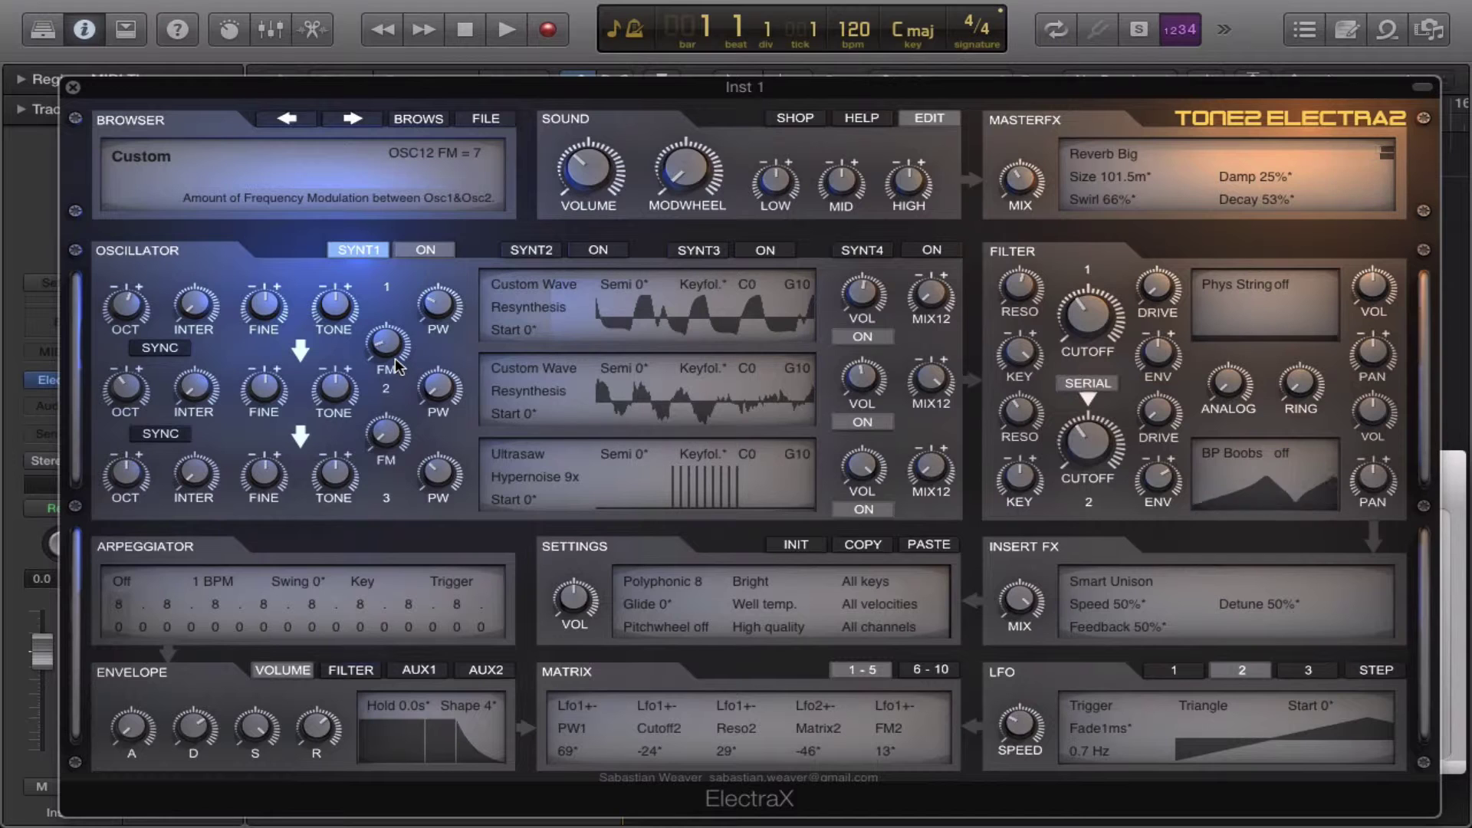
mouse_move(742, 369)
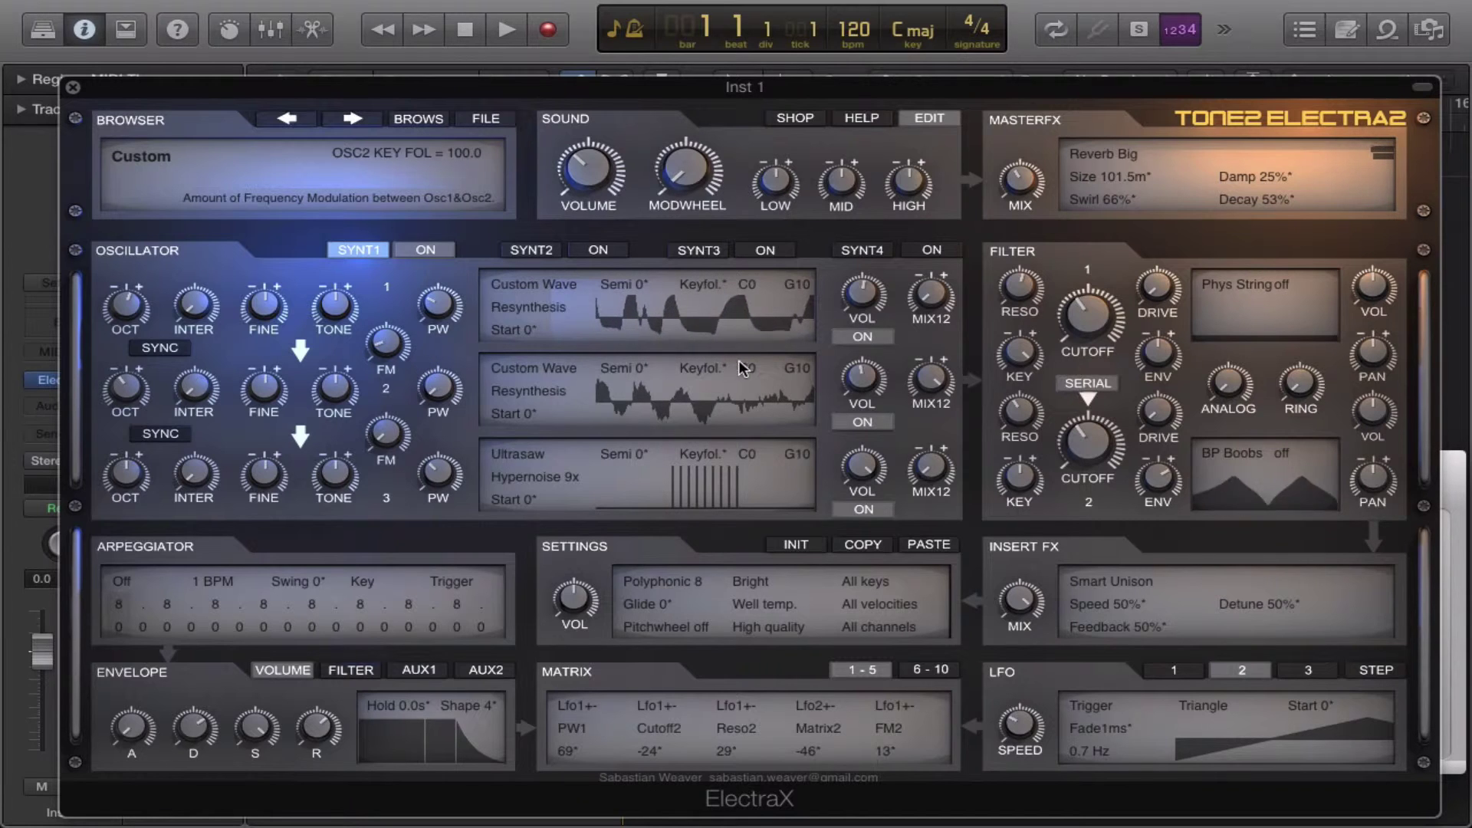
Step: Change the BP Boobs filter's distortion from off to Soft
click(1282, 453)
click(1309, 526)
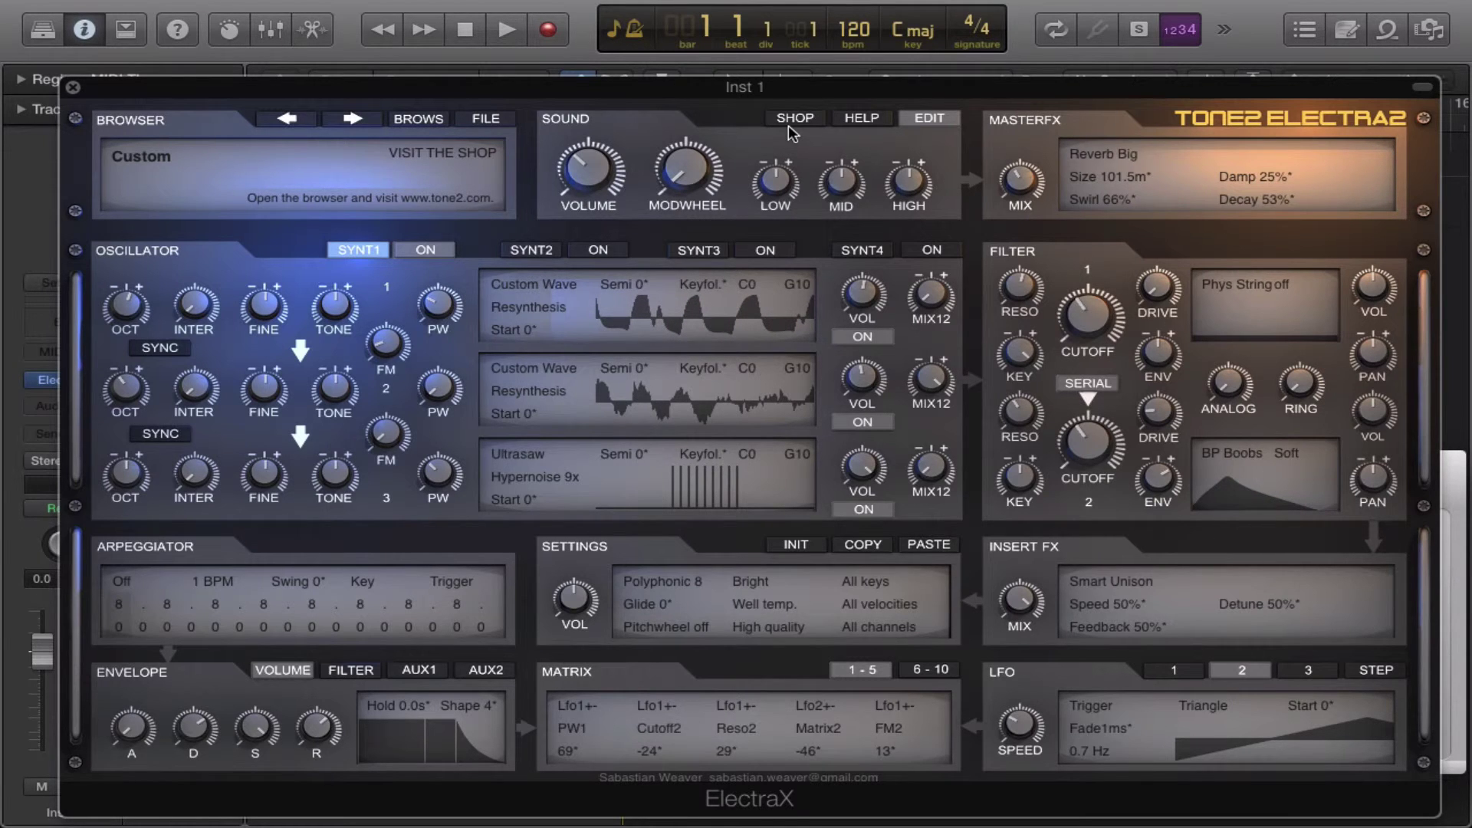
mouse_move(1010, 8)
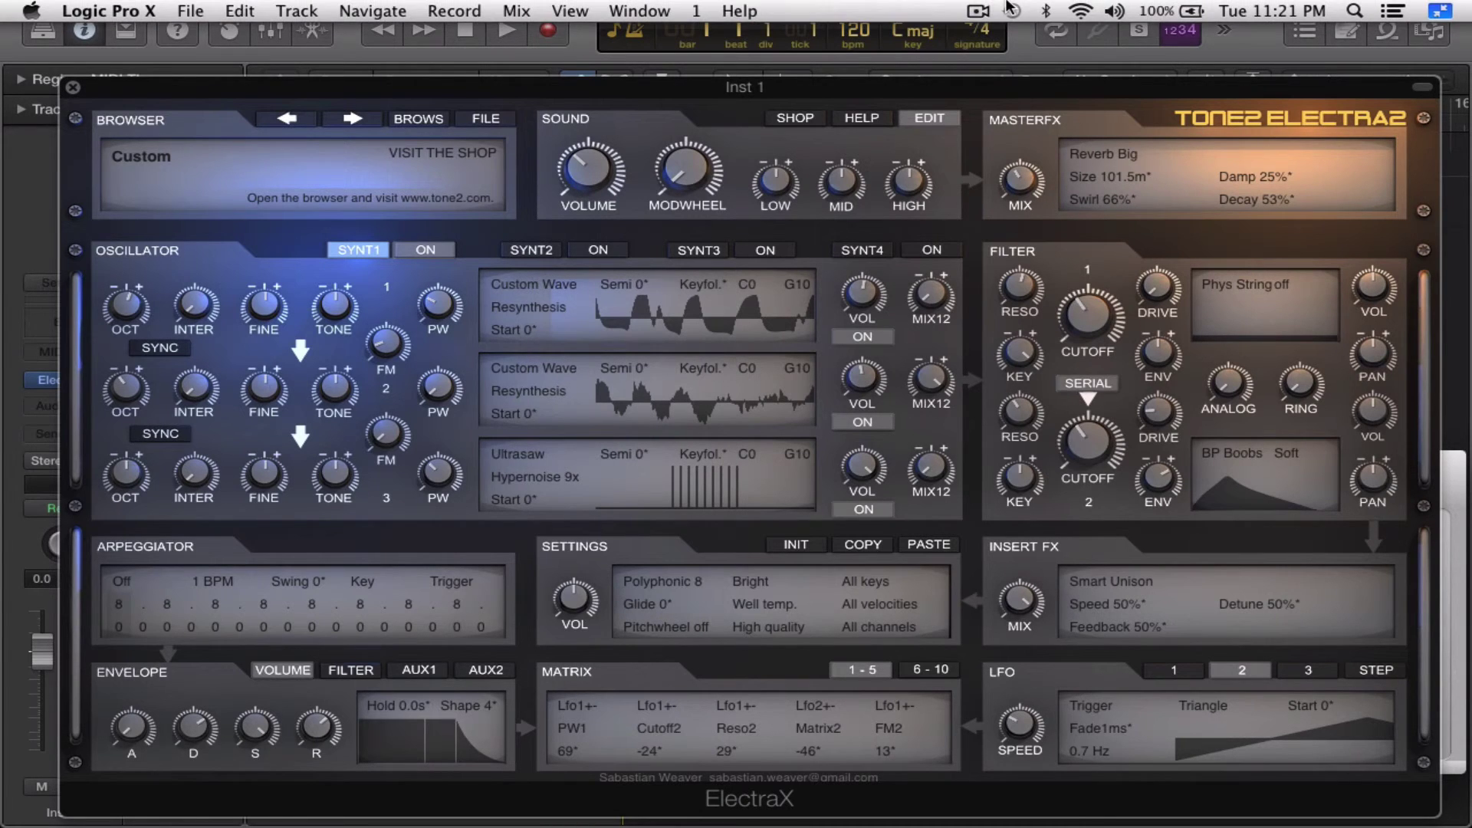